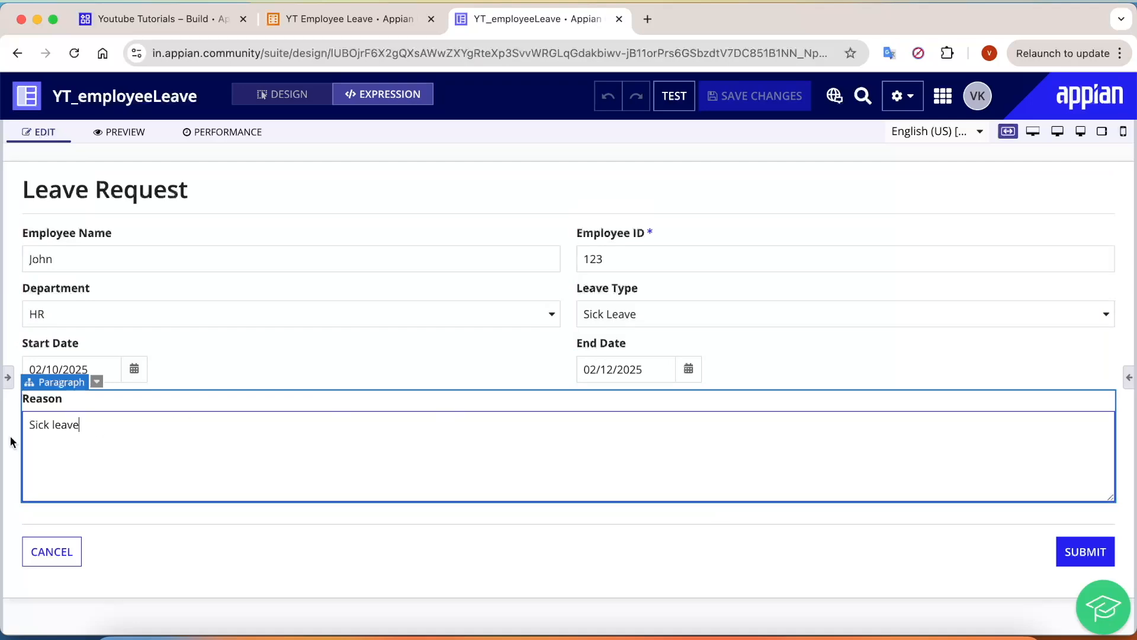
Step: Review the Employee Name field's code and the YT_empLeave rule input's test values from empName to endDate
left_click(8, 377)
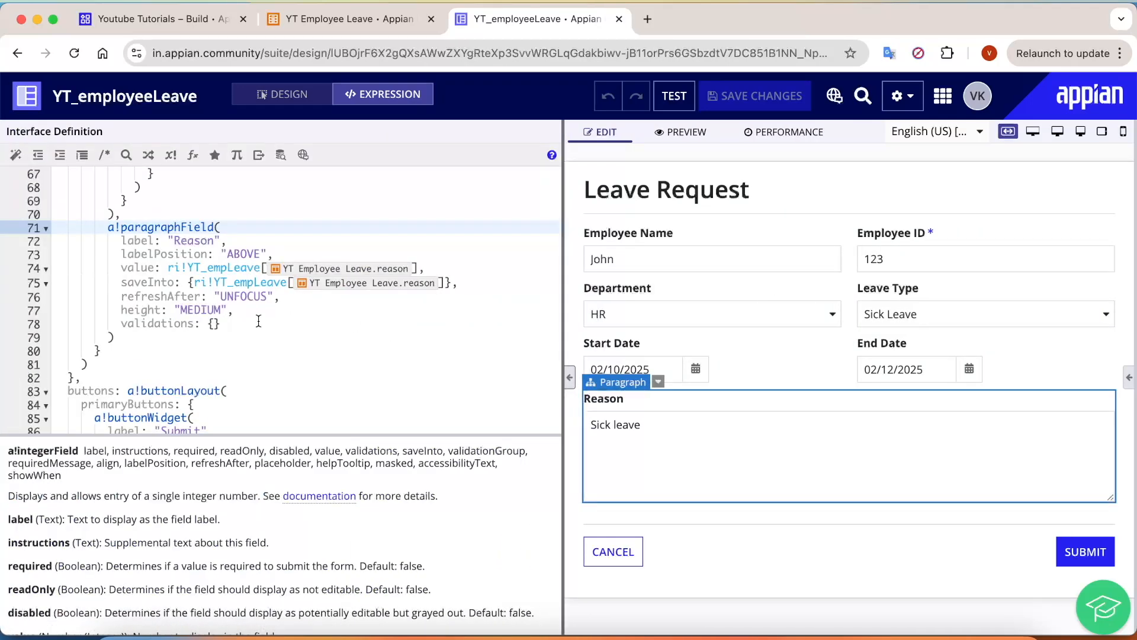
scroll(258, 320, "up", 15)
scroll(426, 315, "down", 1)
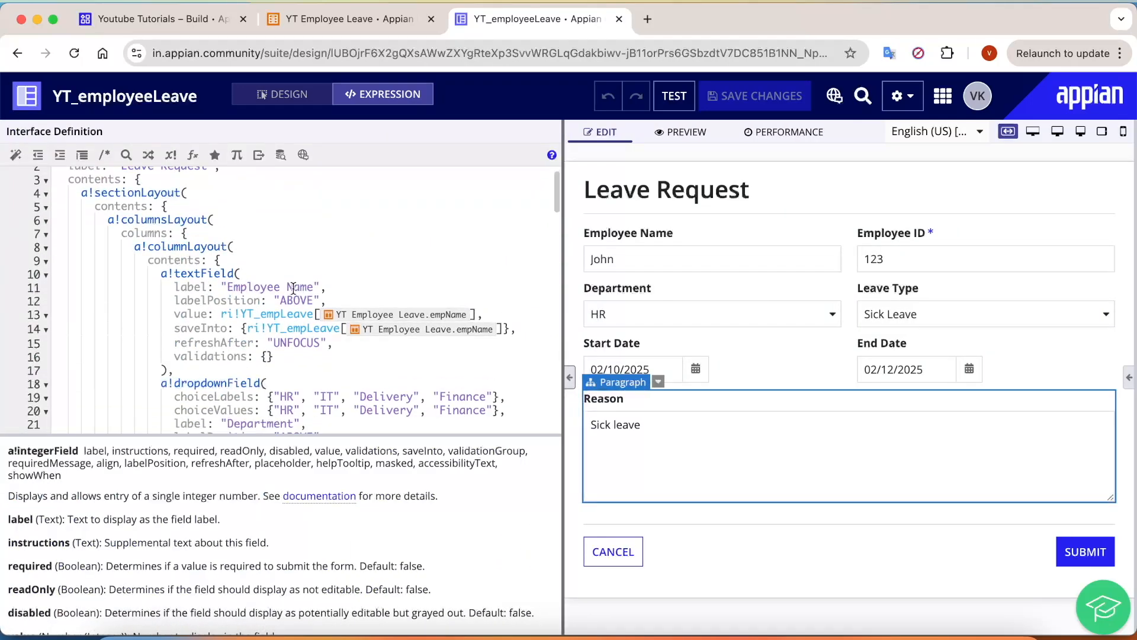
scroll(293, 287, "down", 1)
left_click(247, 247)
left_click(277, 274)
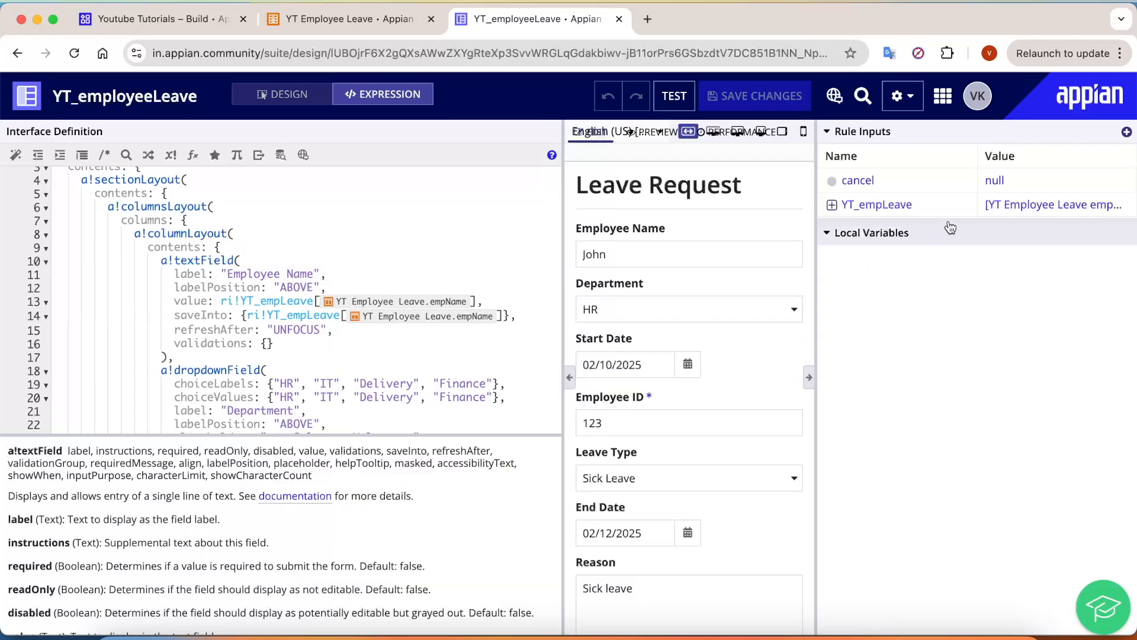
left_click(831, 204)
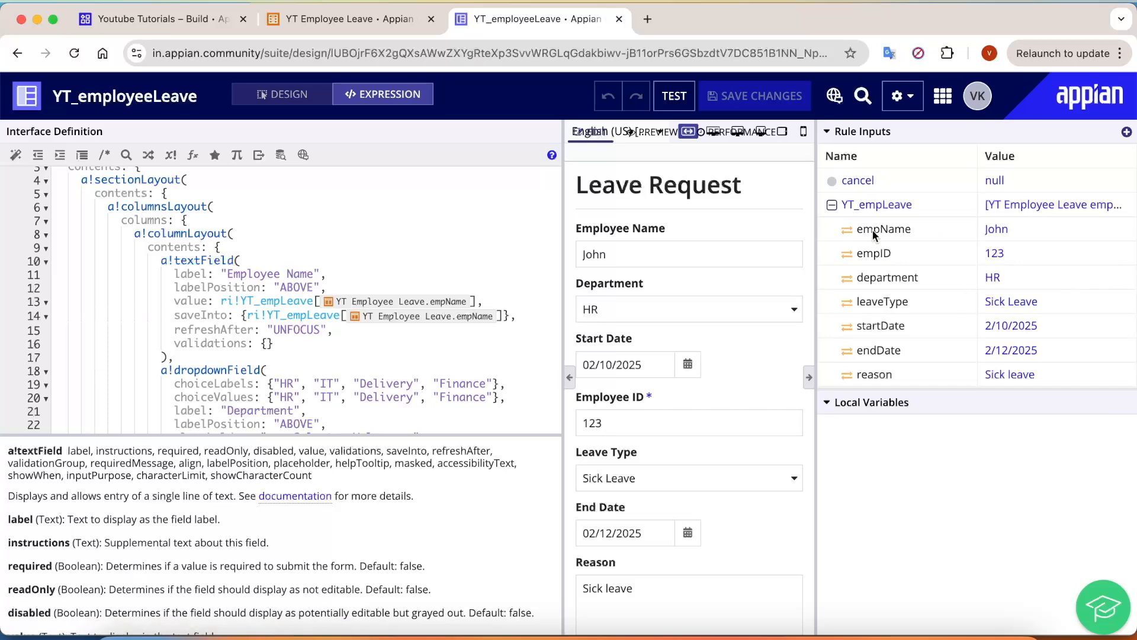
left_click_drag(861, 227, 895, 385)
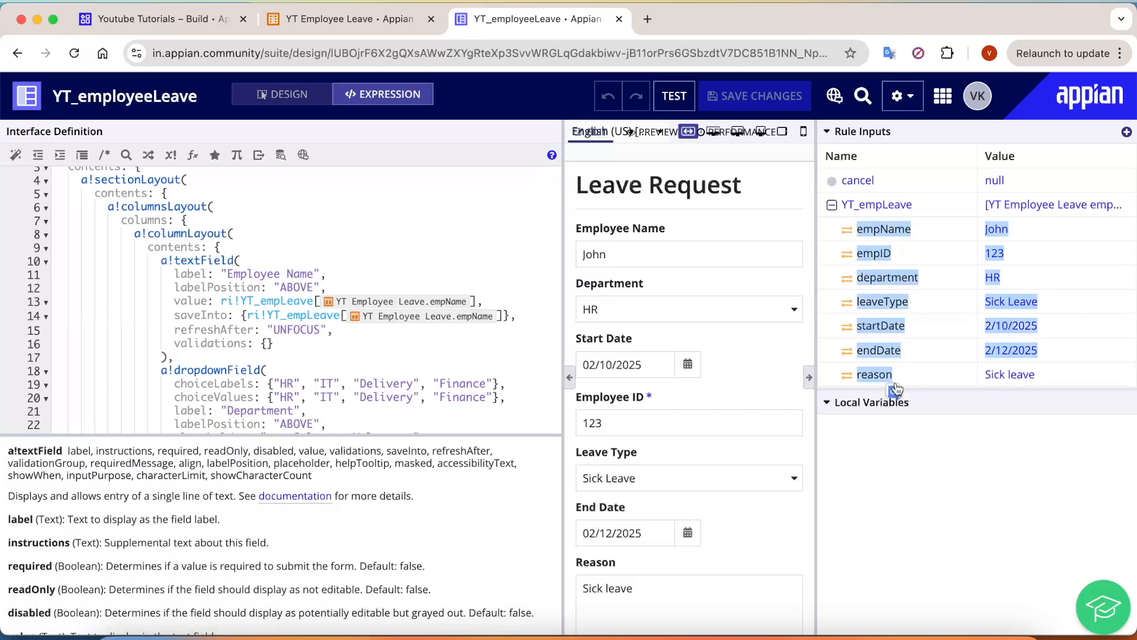
left_click(914, 477)
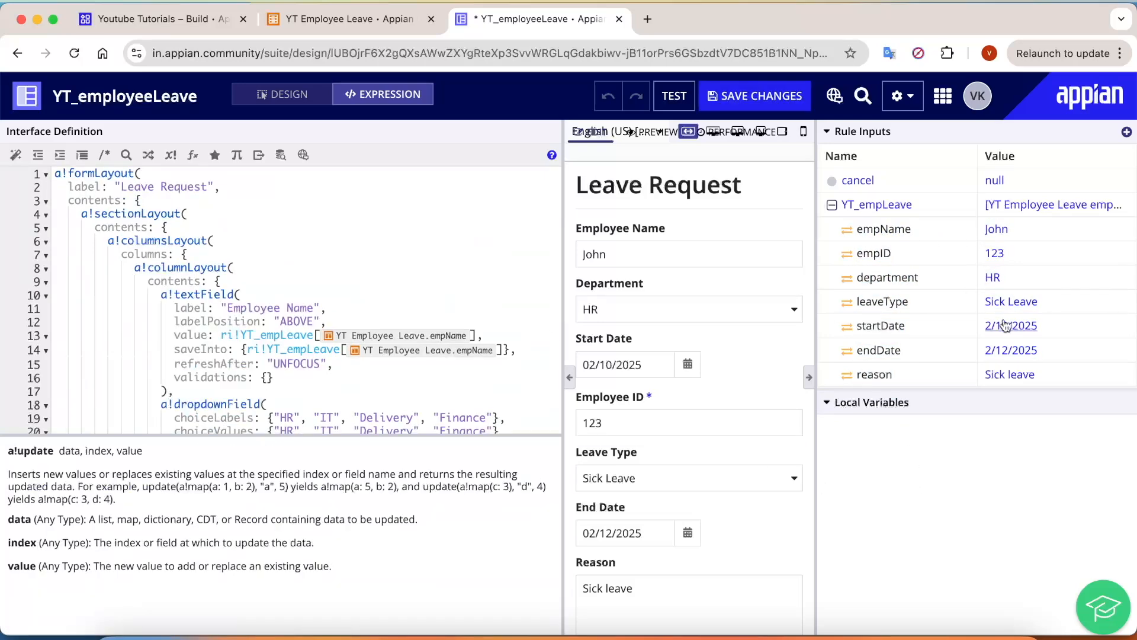
scroll(362, 325, "down", 20)
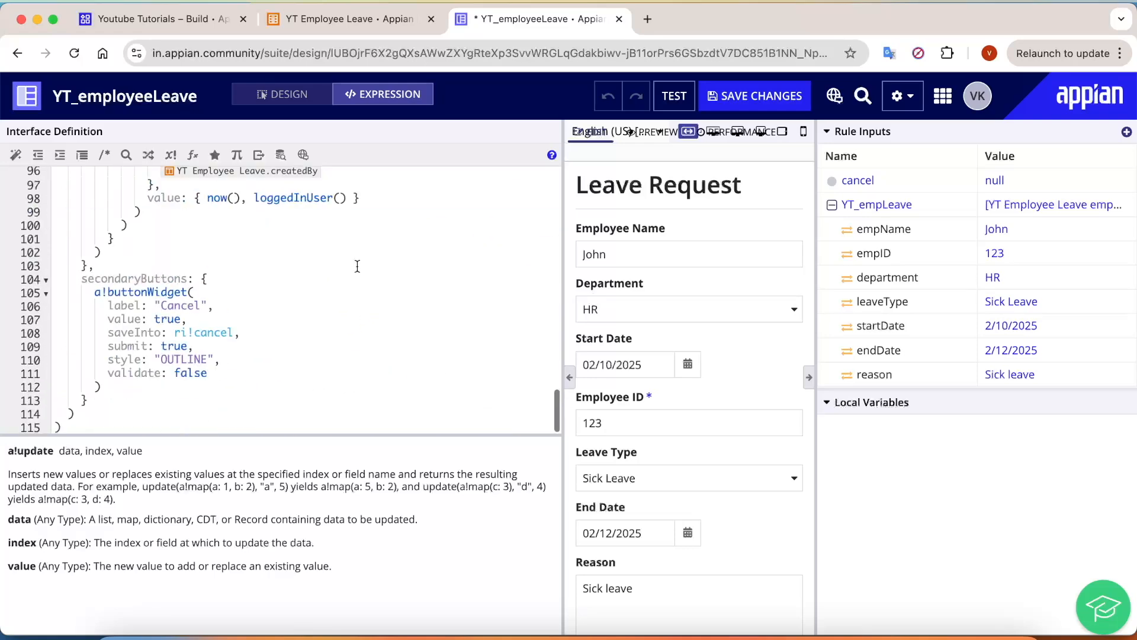
scroll(390, 279, "up", 5)
Step: Examine the a!update call that fills the createdOn field
left_click(359, 291)
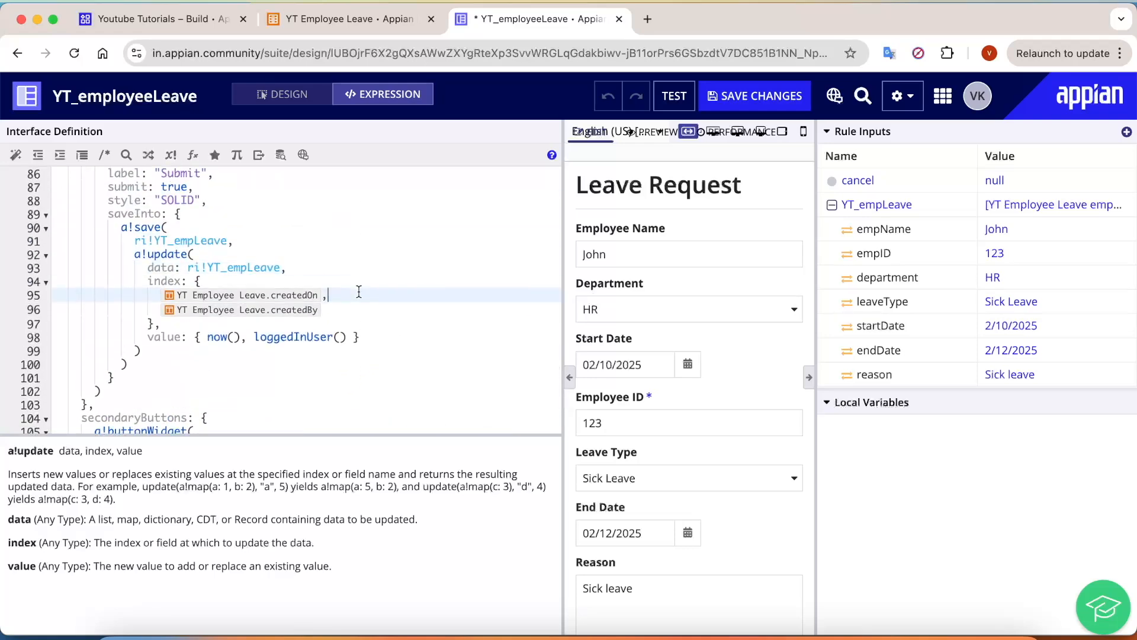
left_click(151, 293)
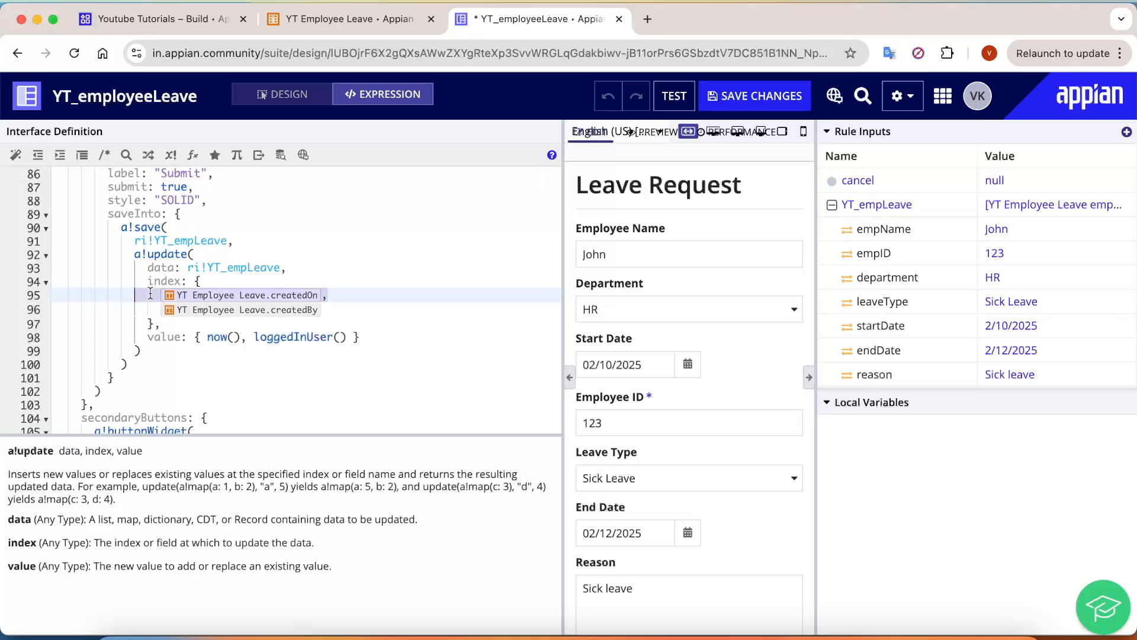
left_click_drag(121, 259, 268, 257)
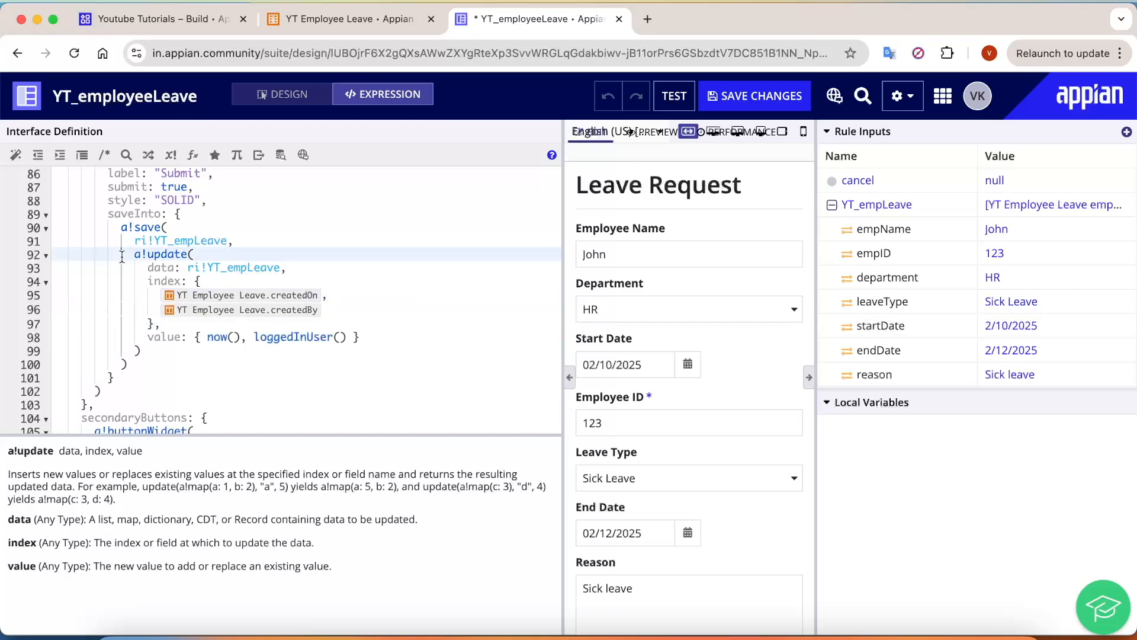
scroll(741, 533, "down", 3)
Step: Inspect the Submit button's a!save block and its new createdOn and createdBy values, then save the interface
left_click(741, 568)
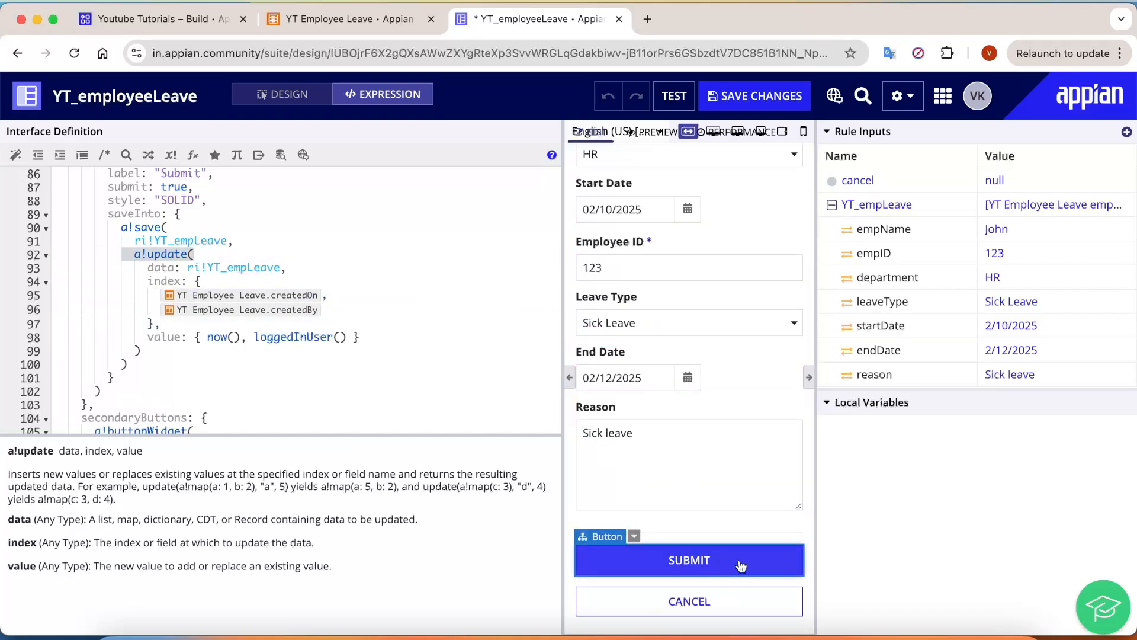
left_click_drag(853, 398, 918, 426)
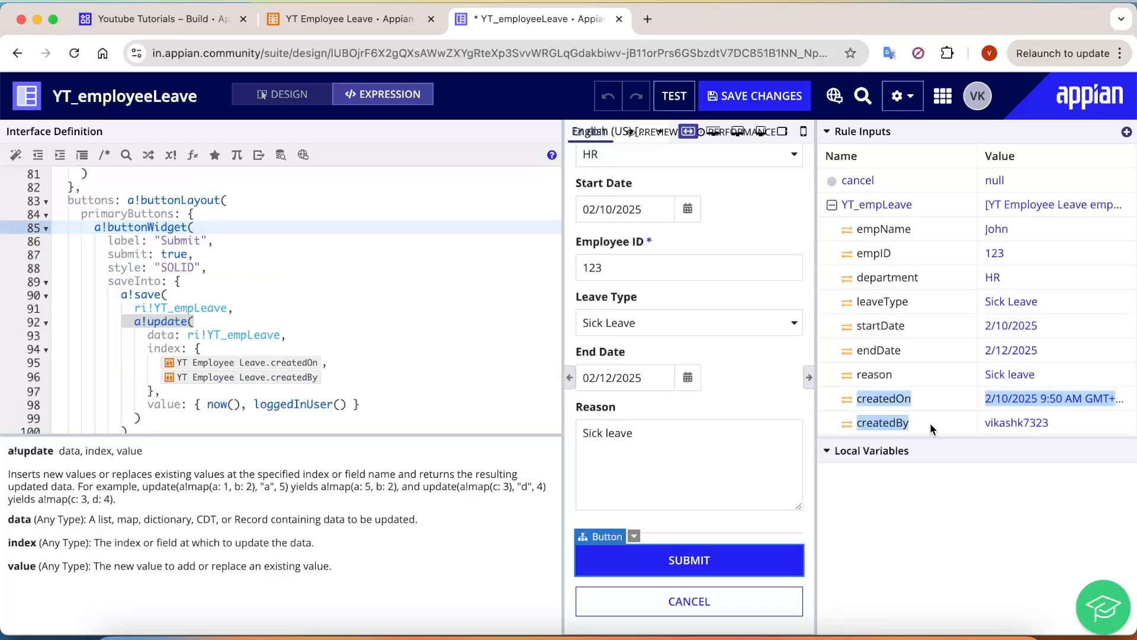
left_click(226, 307)
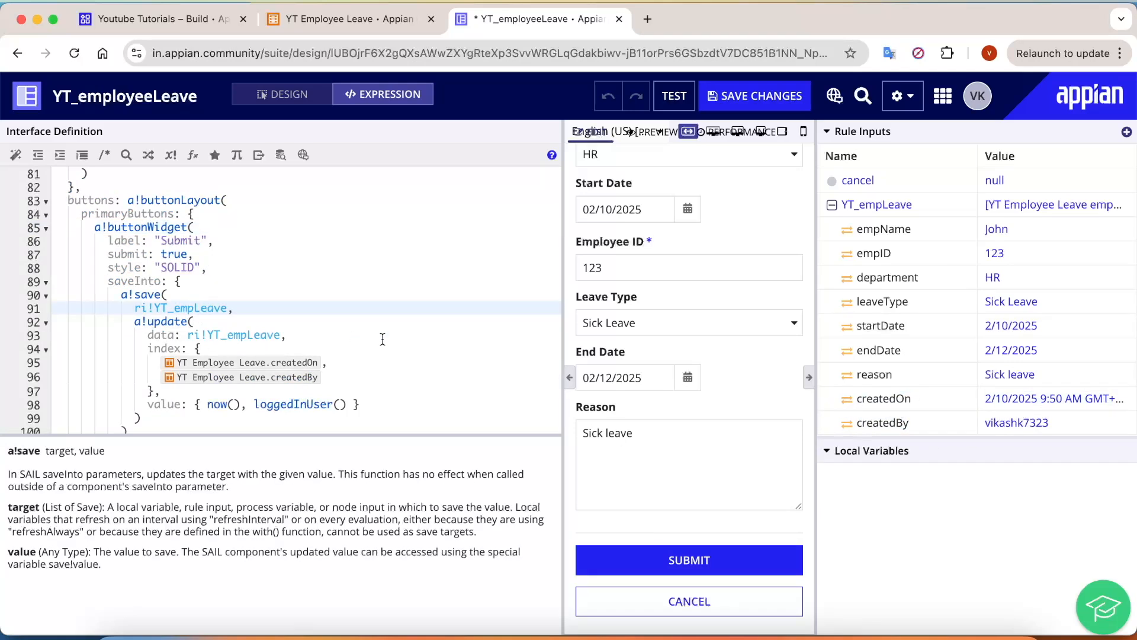
scroll(402, 346, "down", 1)
left_click_drag(121, 244, 428, 369)
key("super+s")
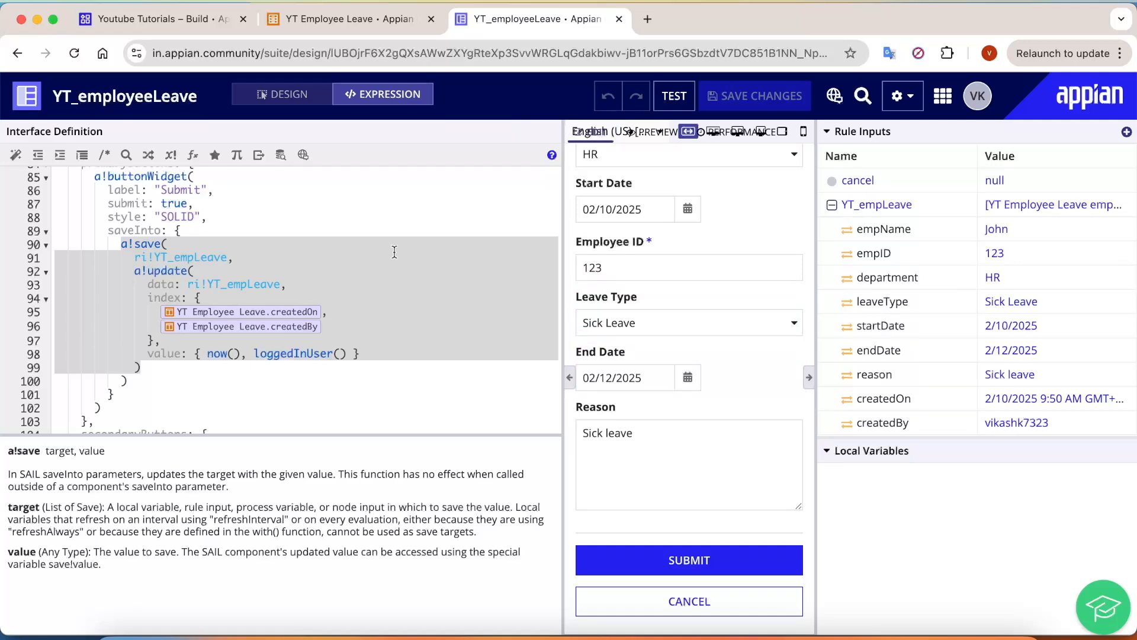
Step: Create the process model 'YT Submit leave request' and review its security permissions for YT Administrators
left_click(175, 10)
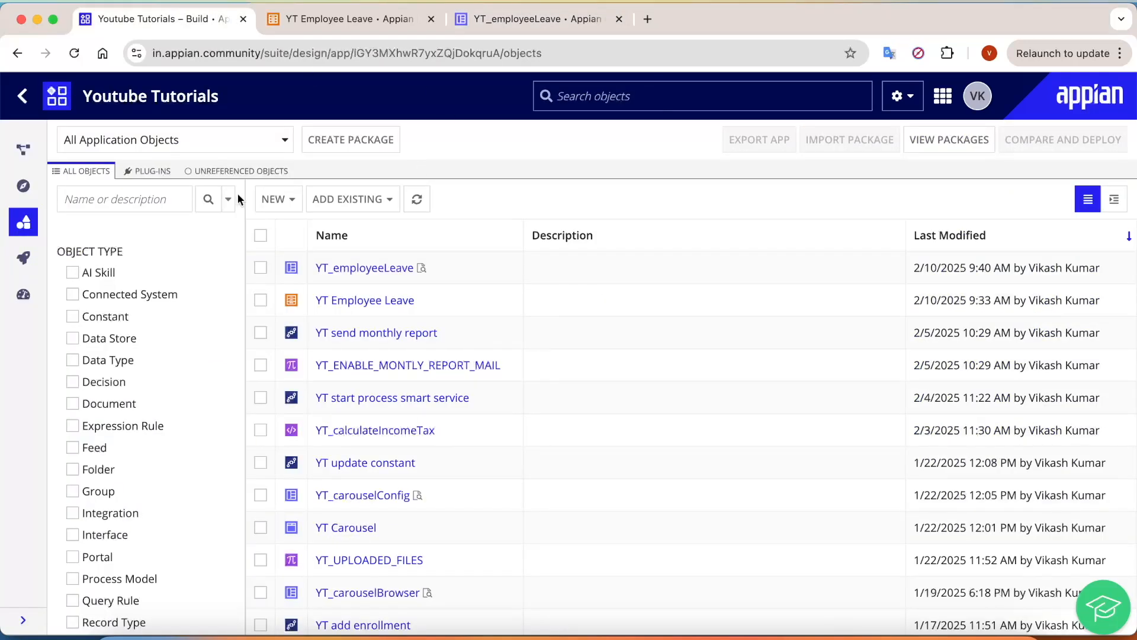
left_click(281, 200)
left_click(333, 265)
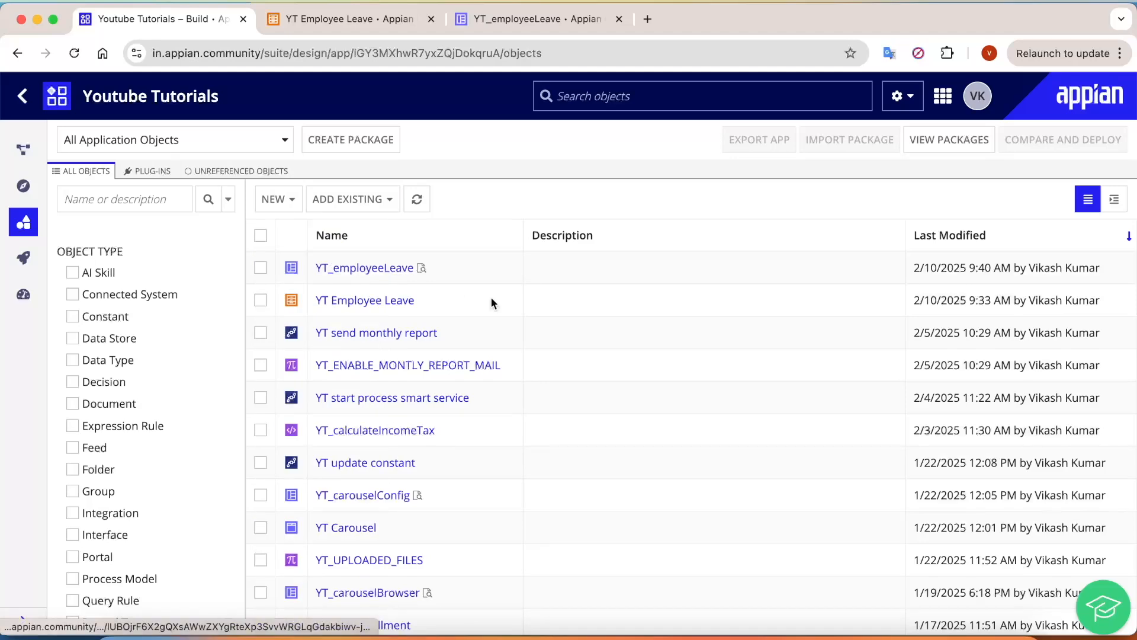
left_click(540, 258)
type("YT Sub")
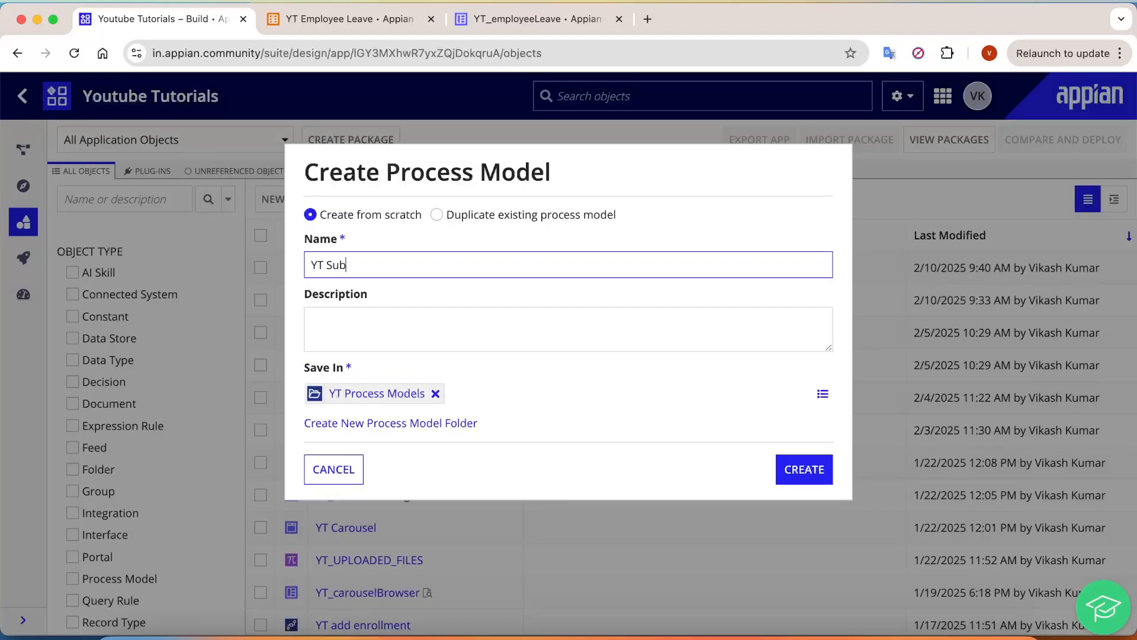
type("mit leave request")
left_click(623, 237)
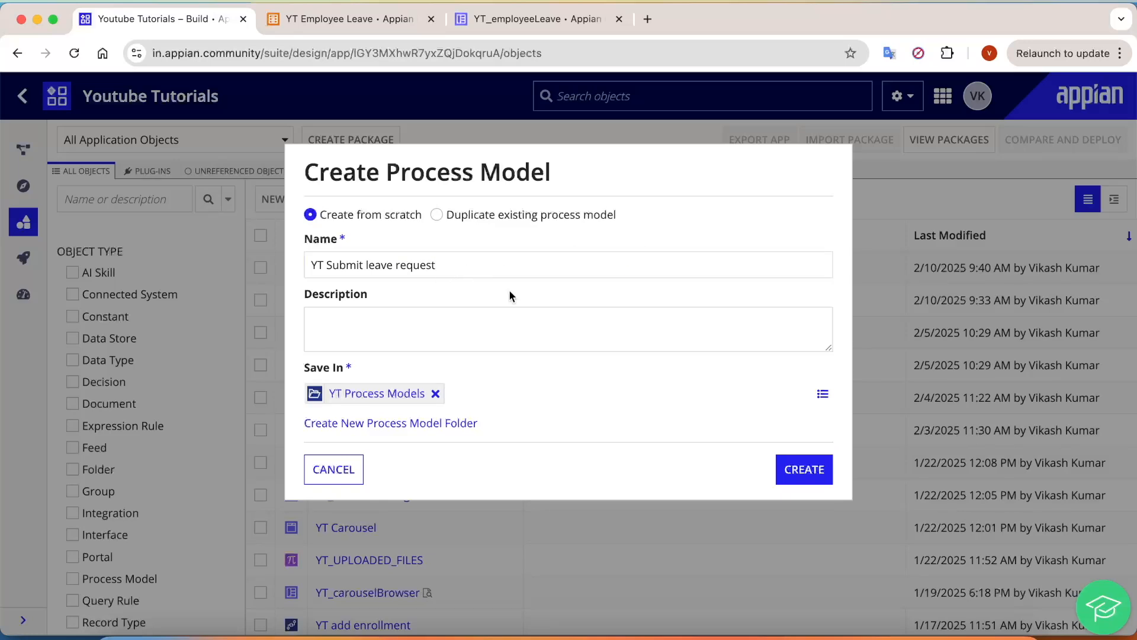
left_click(796, 465)
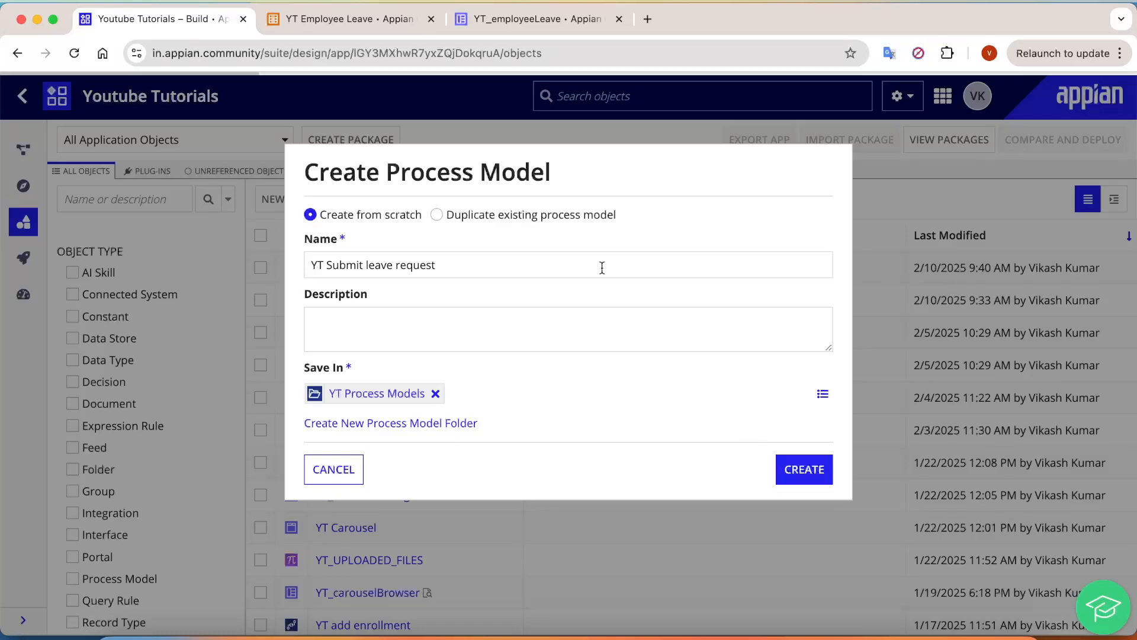
left_click(539, 262)
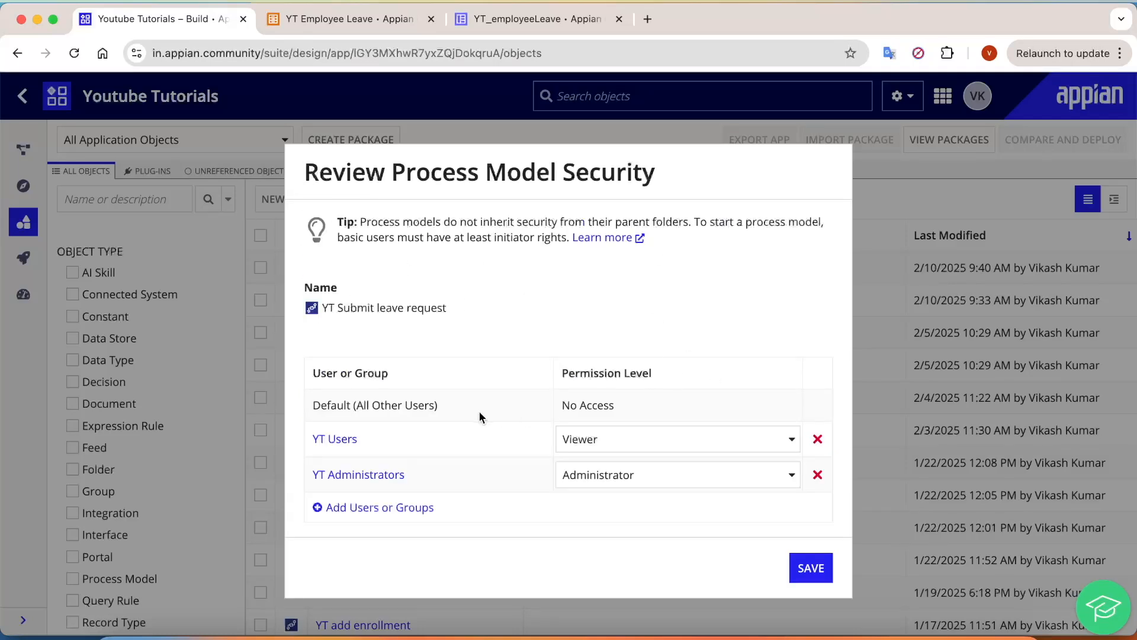
left_click_drag(396, 446, 364, 452)
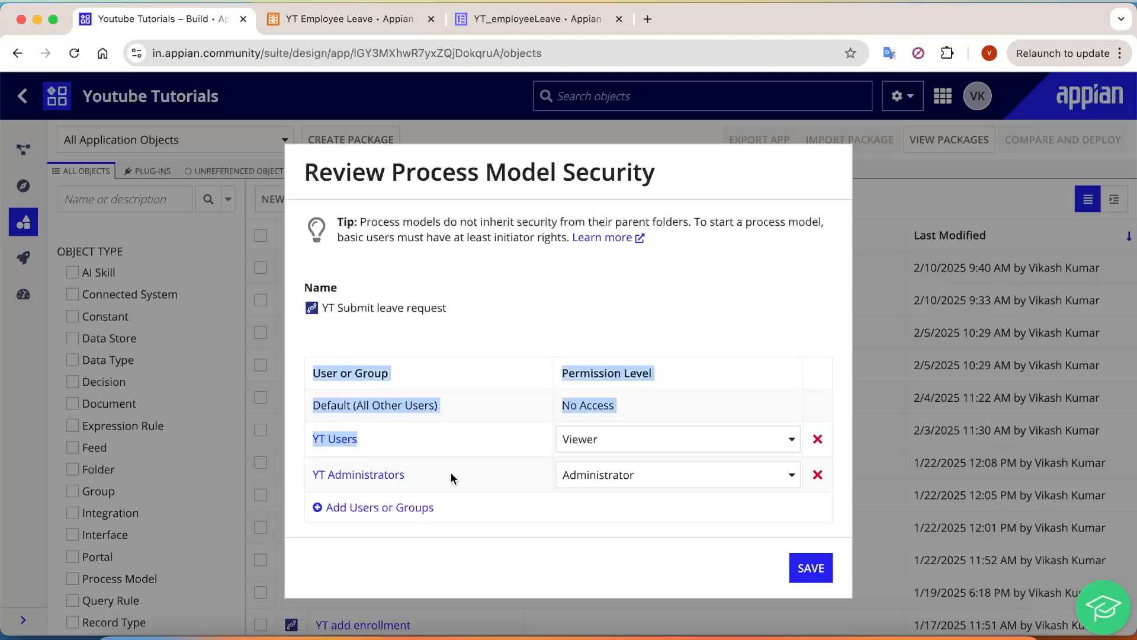
left_click_drag(452, 473, 294, 475)
left_click(500, 468)
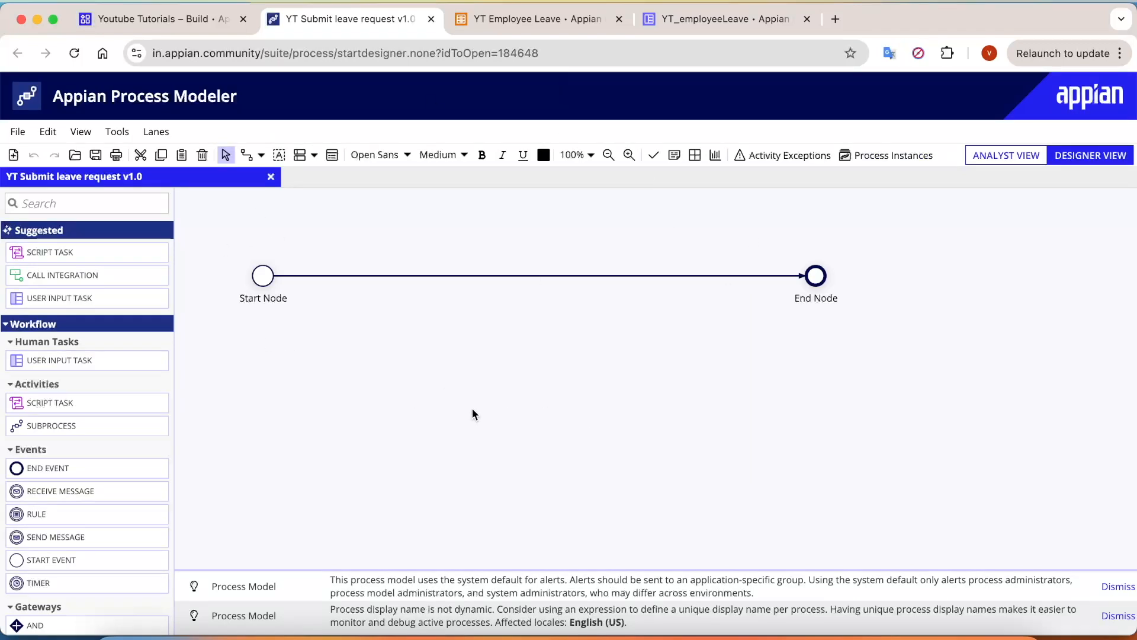
left_click_drag(241, 258, 320, 309)
left_click_drag(771, 238, 855, 293)
left_click_drag(235, 257, 318, 332)
left_click_drag(781, 241, 849, 298)
left_click(745, 23)
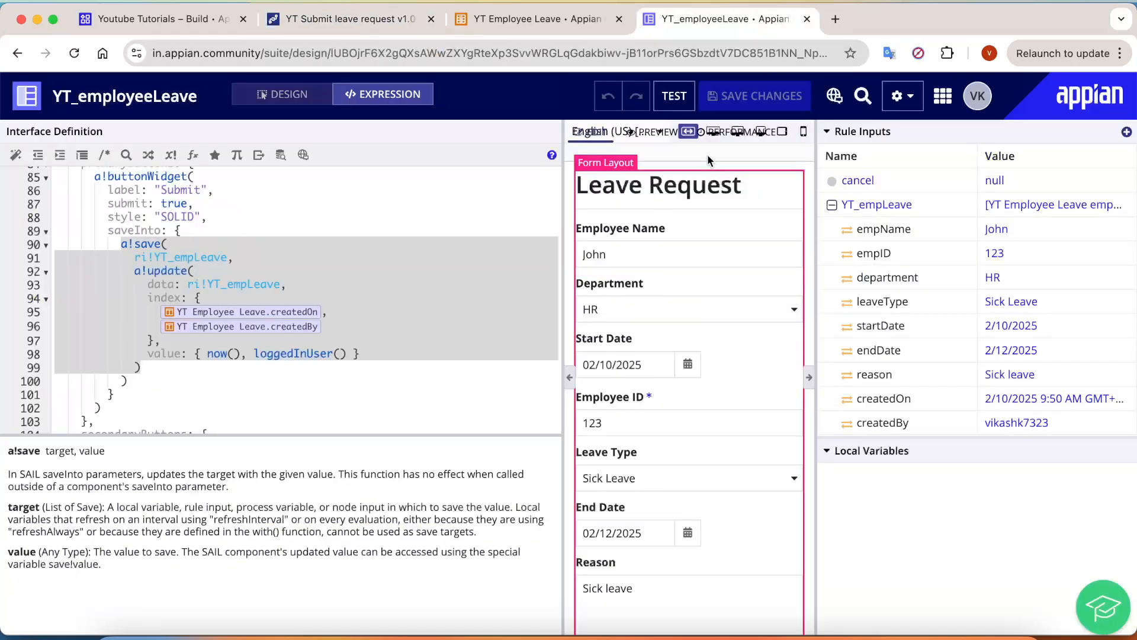
scroll(689, 274, "down", 3)
scroll(710, 382, "up", 3)
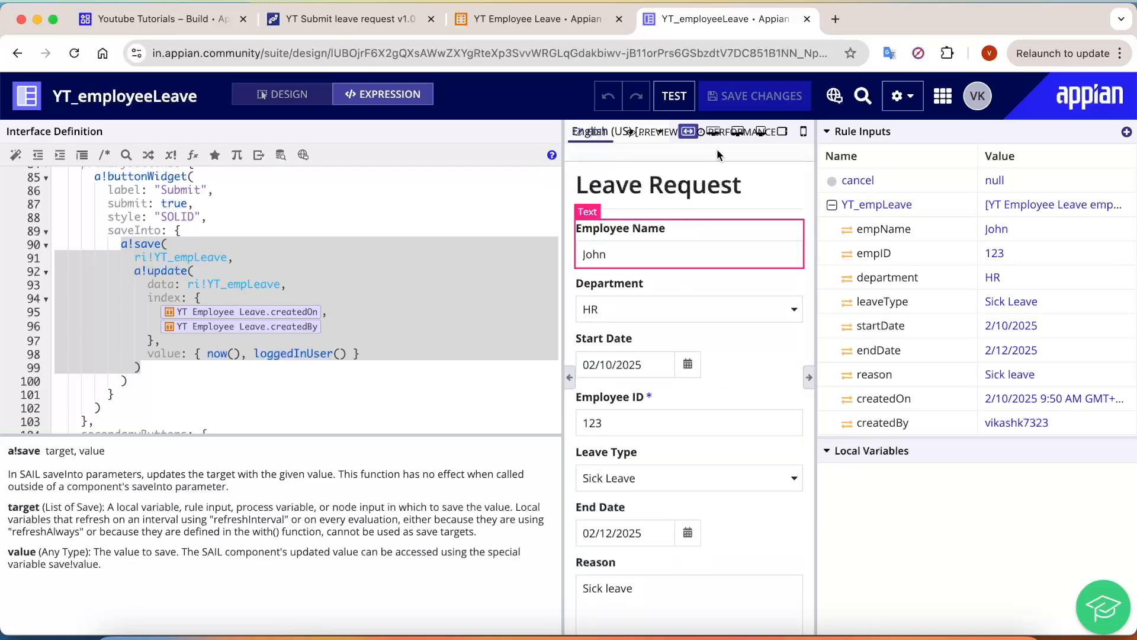
scroll(679, 360, "down", 3)
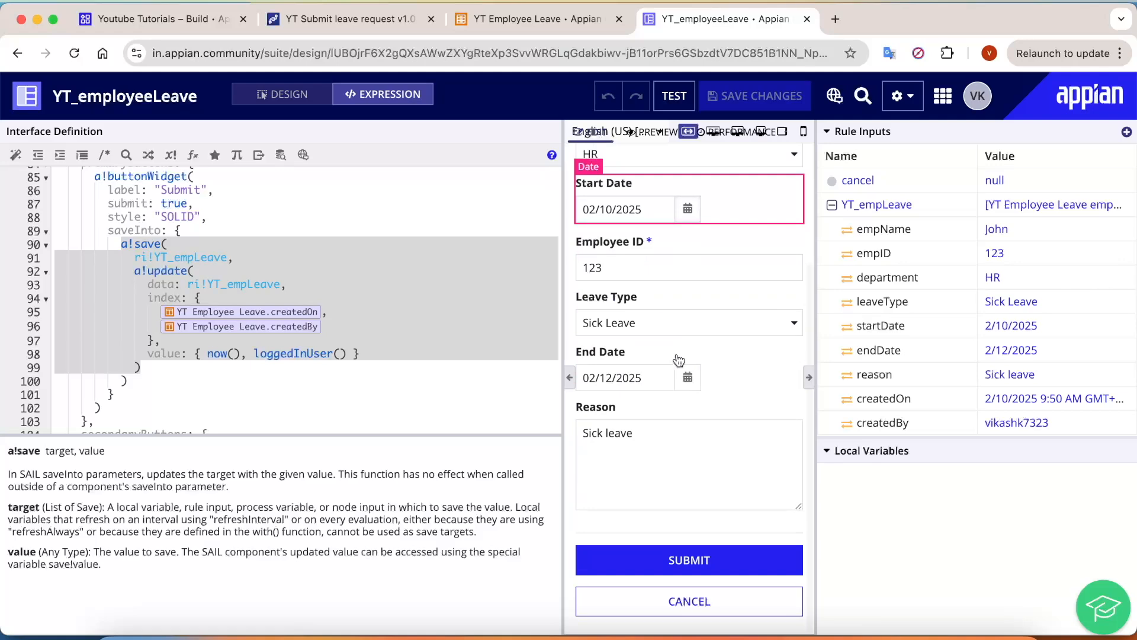
left_click(335, 20)
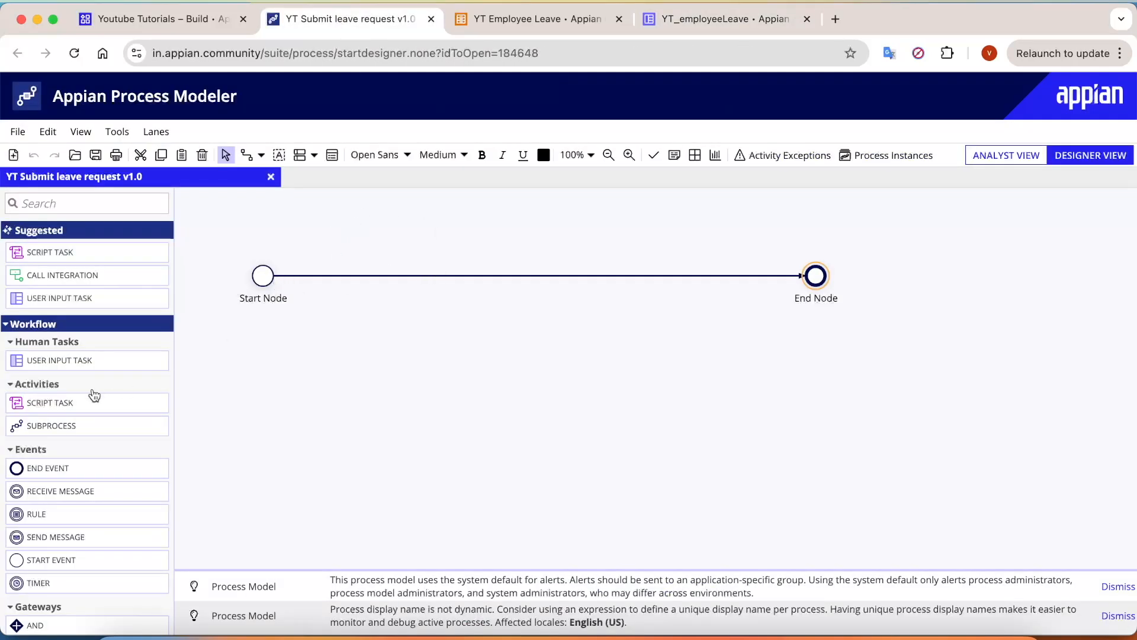
Step: Insert a User Input Task between Start Node and End Node and open its configuration
left_click_drag(83, 361, 384, 279)
scroll(382, 296, "up", 1)
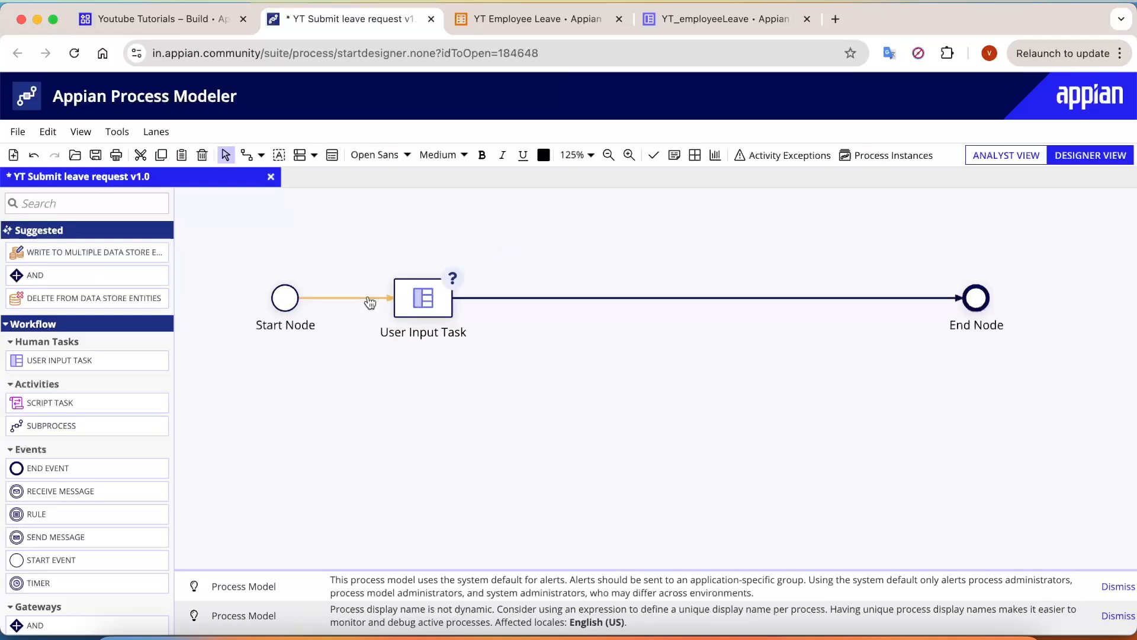
double_click(425, 295)
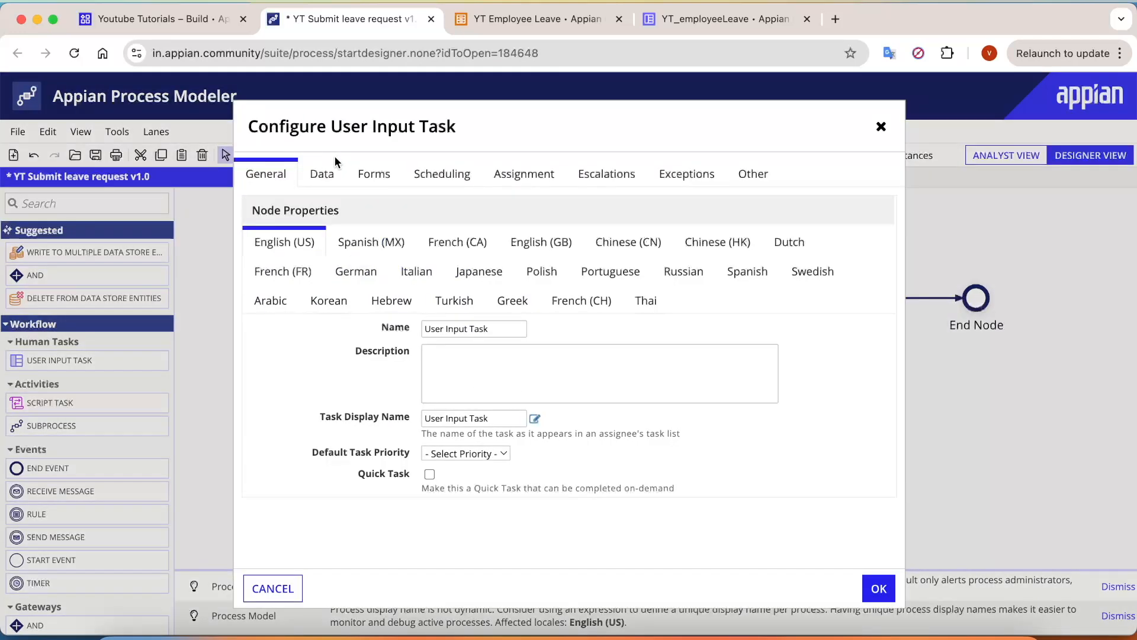
Step: Set the task form's interface to YT_employeeLeave and auto-create its node inputs
left_click(378, 178)
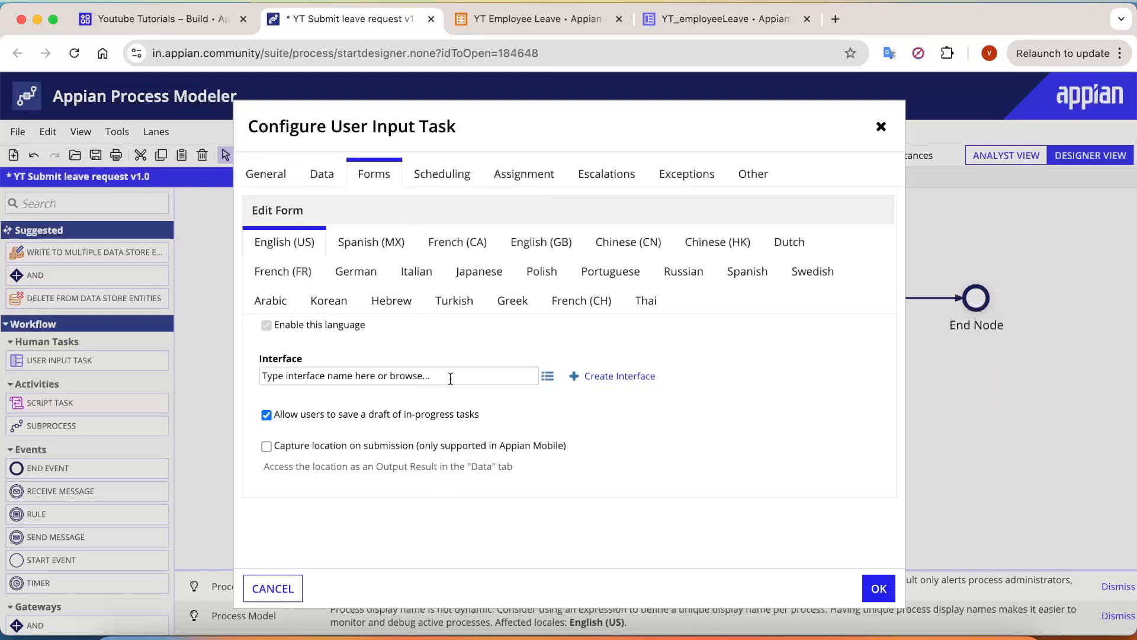
left_click(345, 375)
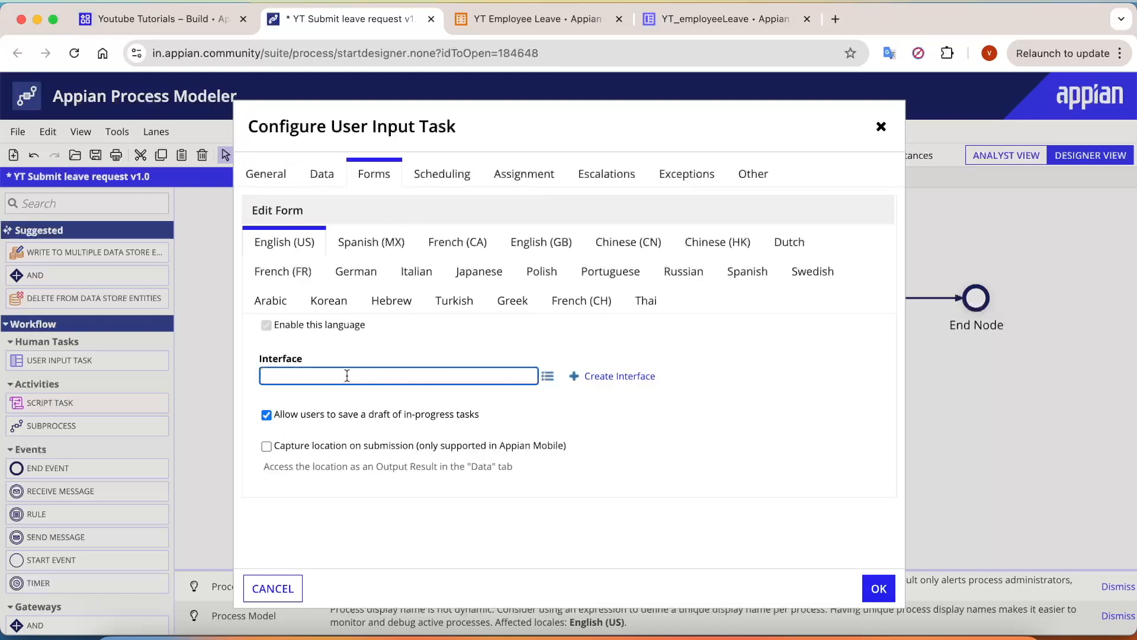
type("yt_")
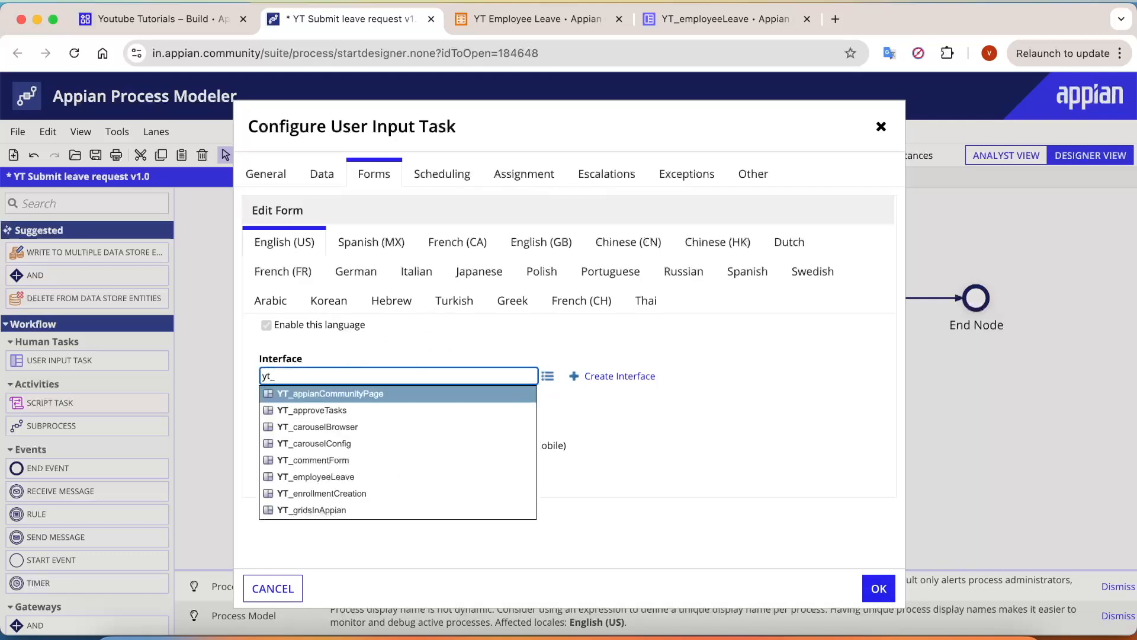
type("empl")
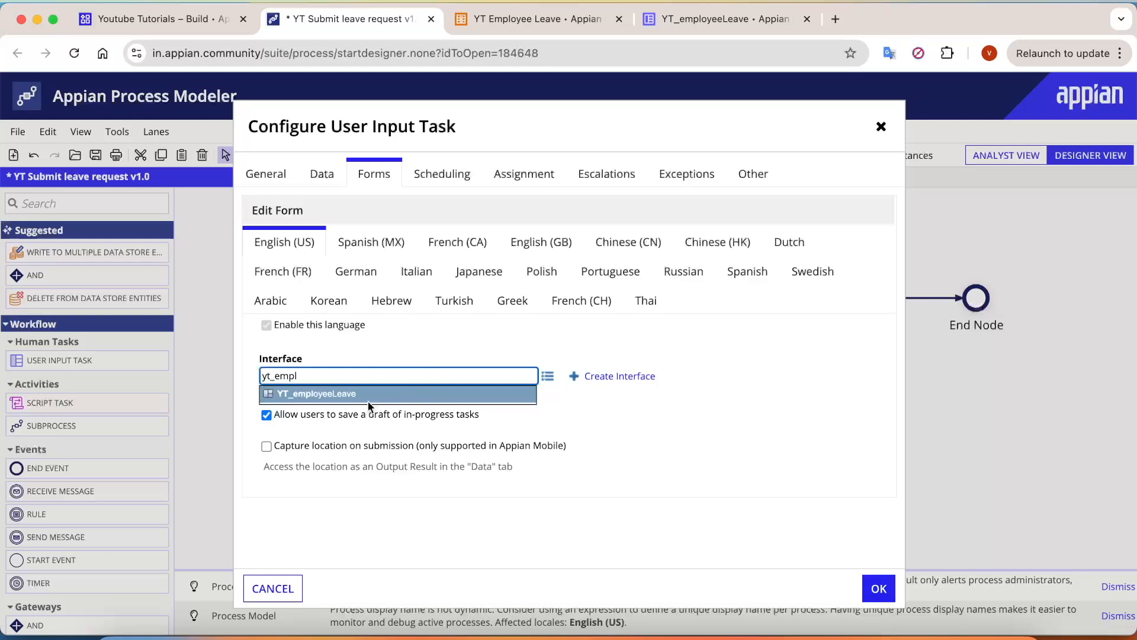
left_click(369, 397)
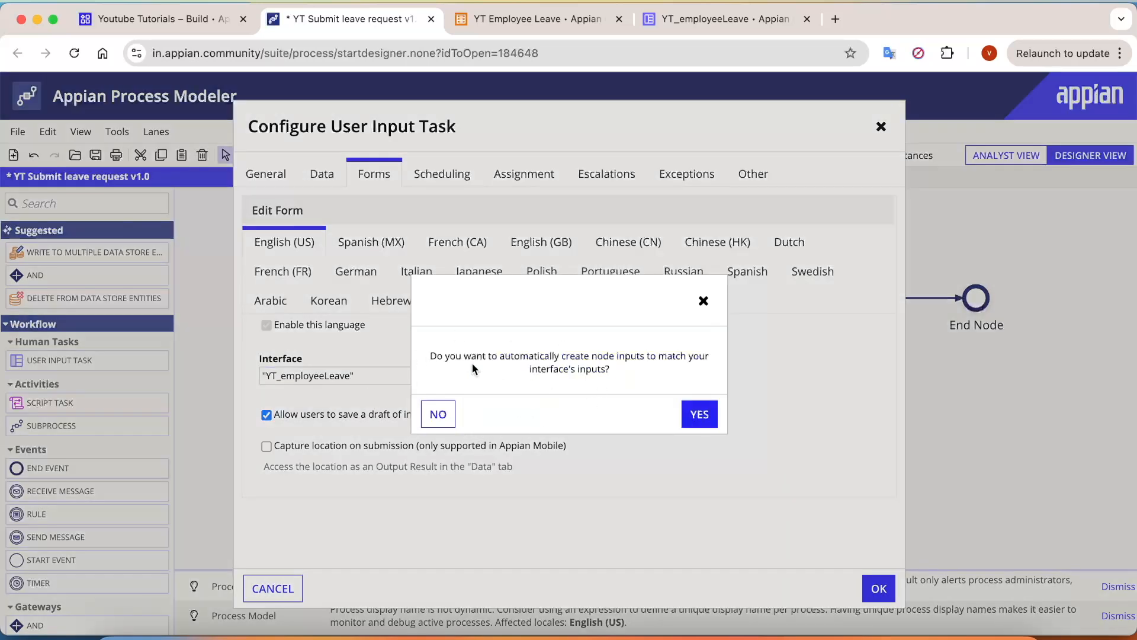
left_click_drag(436, 352, 655, 356)
left_click(699, 414)
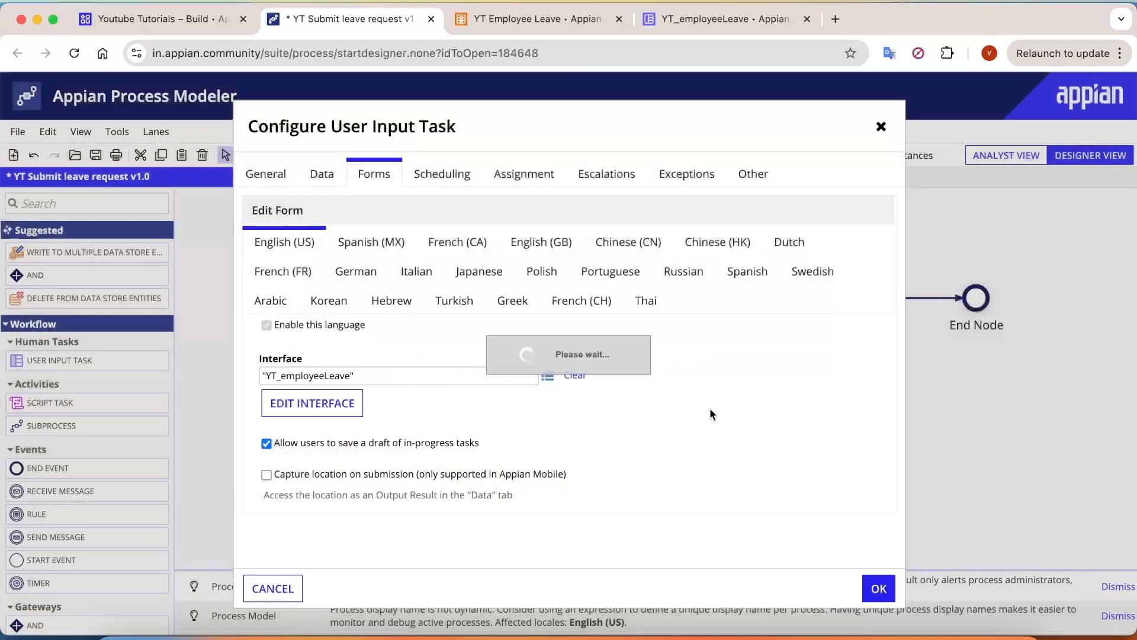
scroll(738, 435, "down", 2)
Step: Compare the interface's rule inputs with the node inputs mapped on the task
left_click(726, 19)
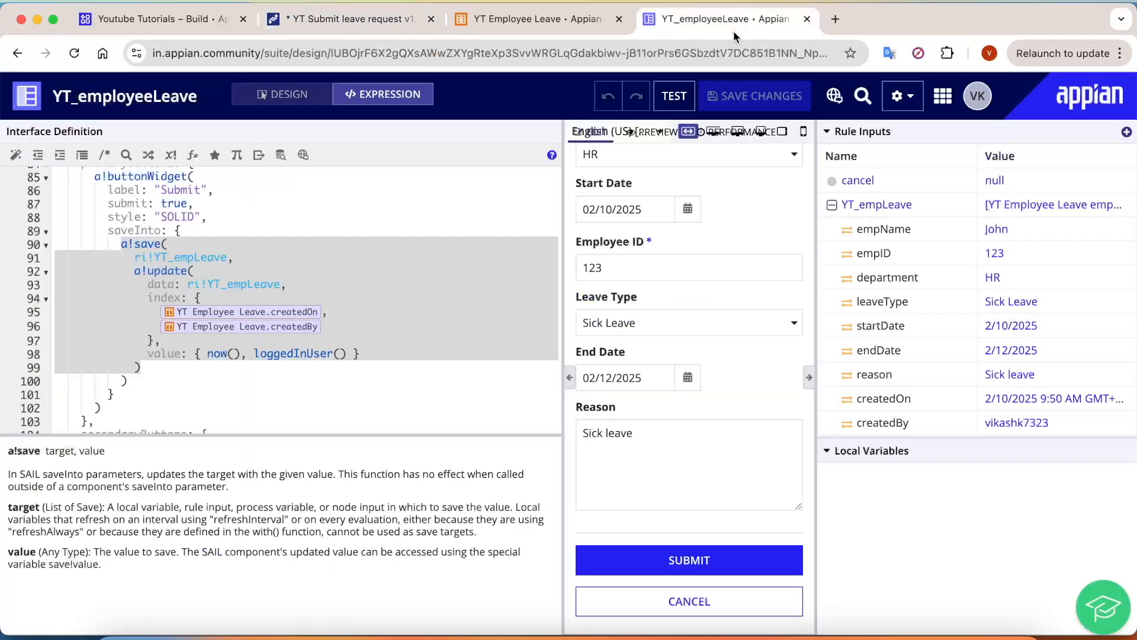
left_click_drag(974, 220, 1065, 400)
left_click(362, 13)
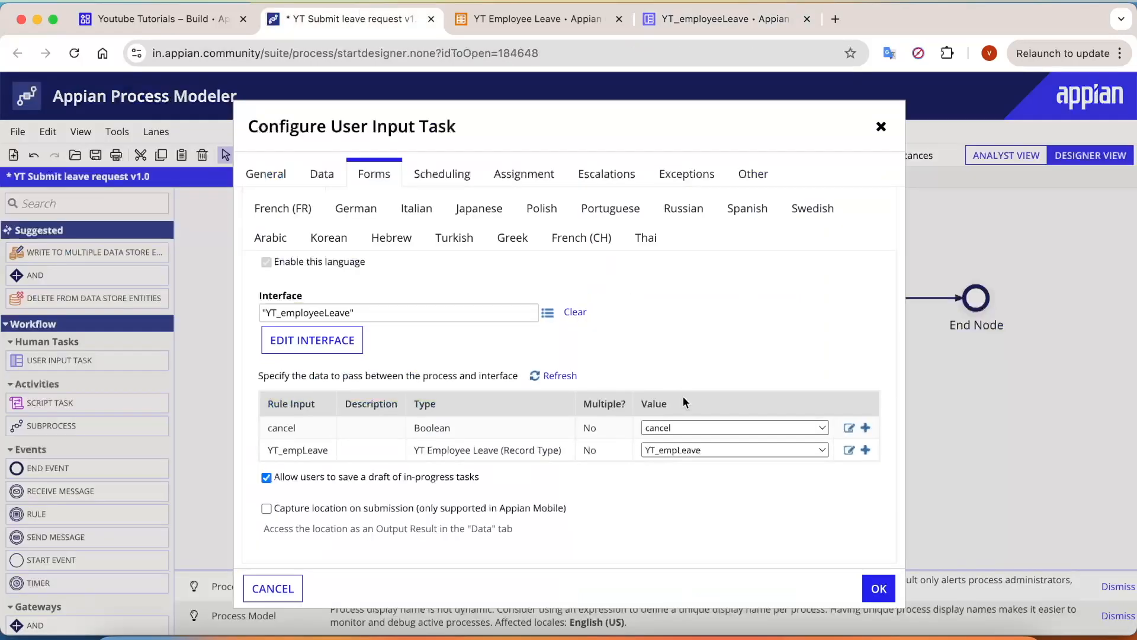
left_click_drag(635, 423, 731, 464)
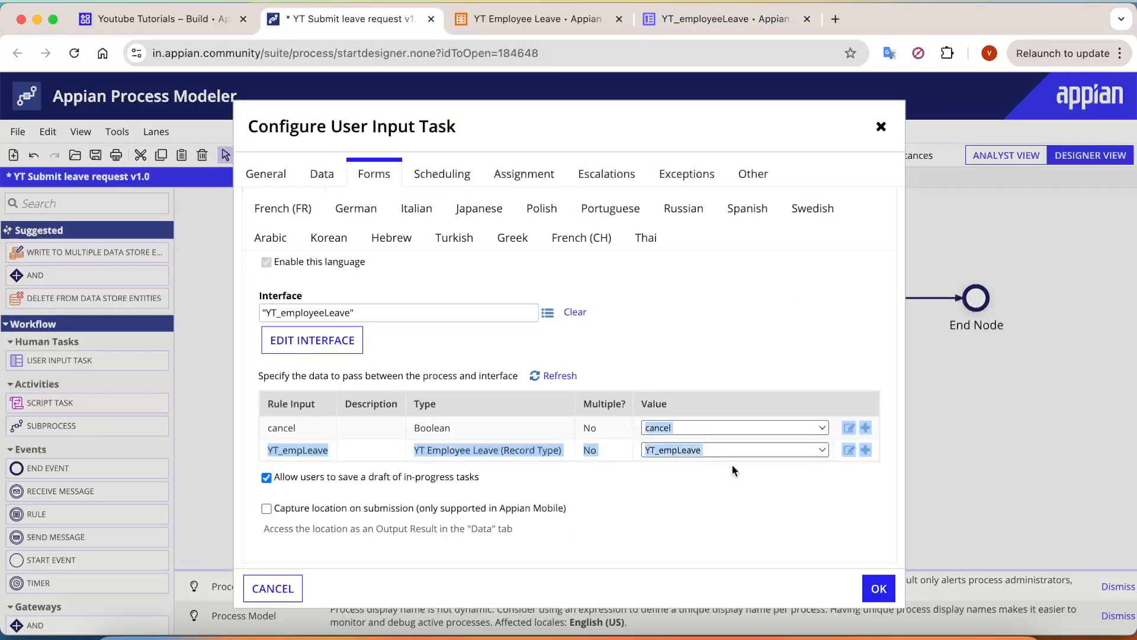
Step: Turn off Allow drafts for the task form
left_click(251, 483)
scroll(265, 488, "up", 4)
left_click(267, 472)
left_click_drag(609, 471, 451, 471)
scroll(265, 488, "down", 4)
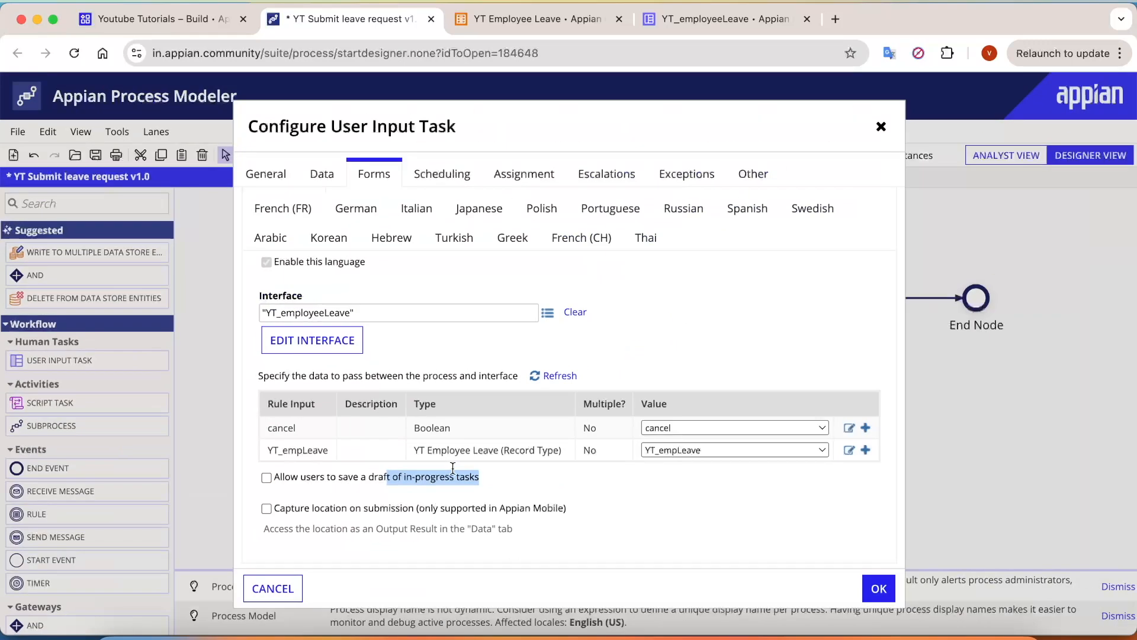
left_click(320, 177)
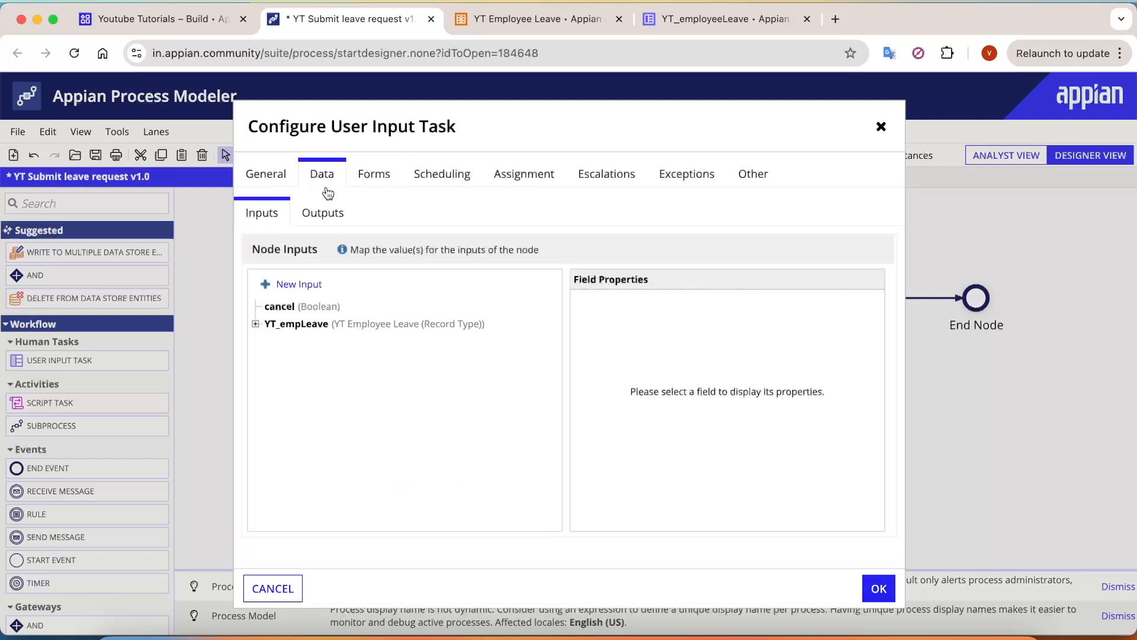
Step: Inspect the cancel input's value and Save into settings
left_click(282, 308)
left_click_drag(252, 247, 332, 250)
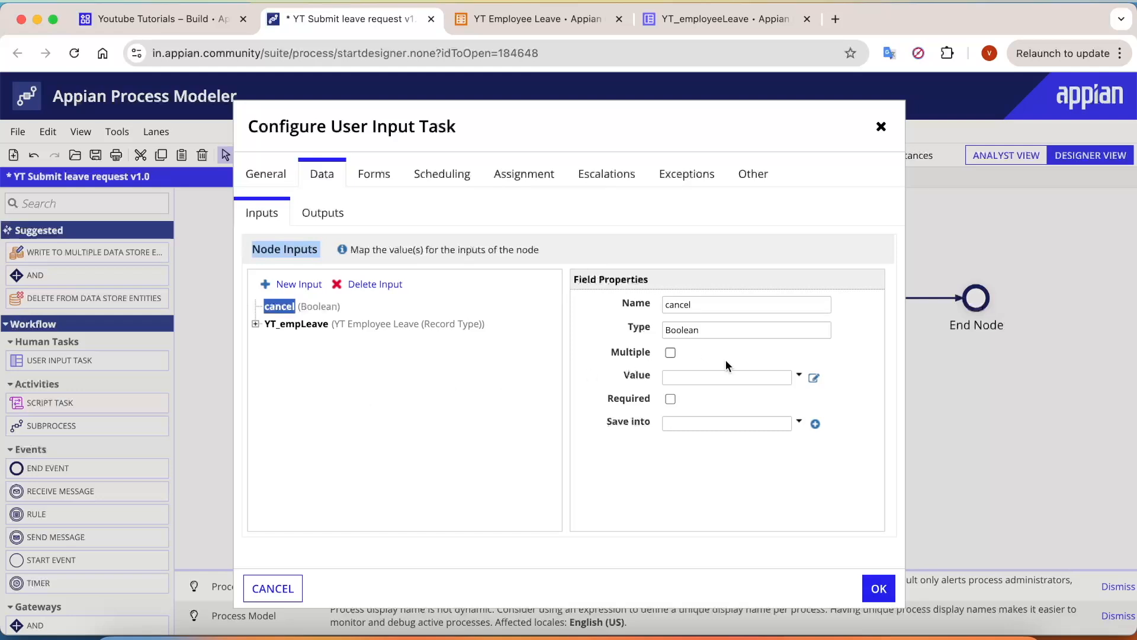
left_click(728, 377)
left_click(719, 510)
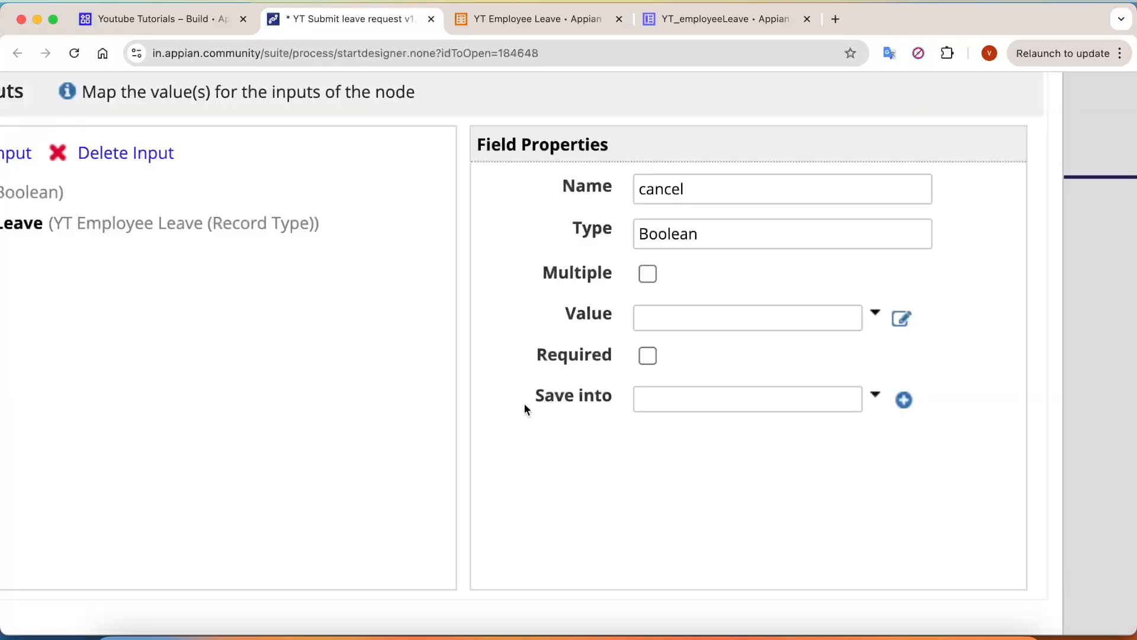
left_click_drag(601, 427, 641, 422)
left_click(944, 485)
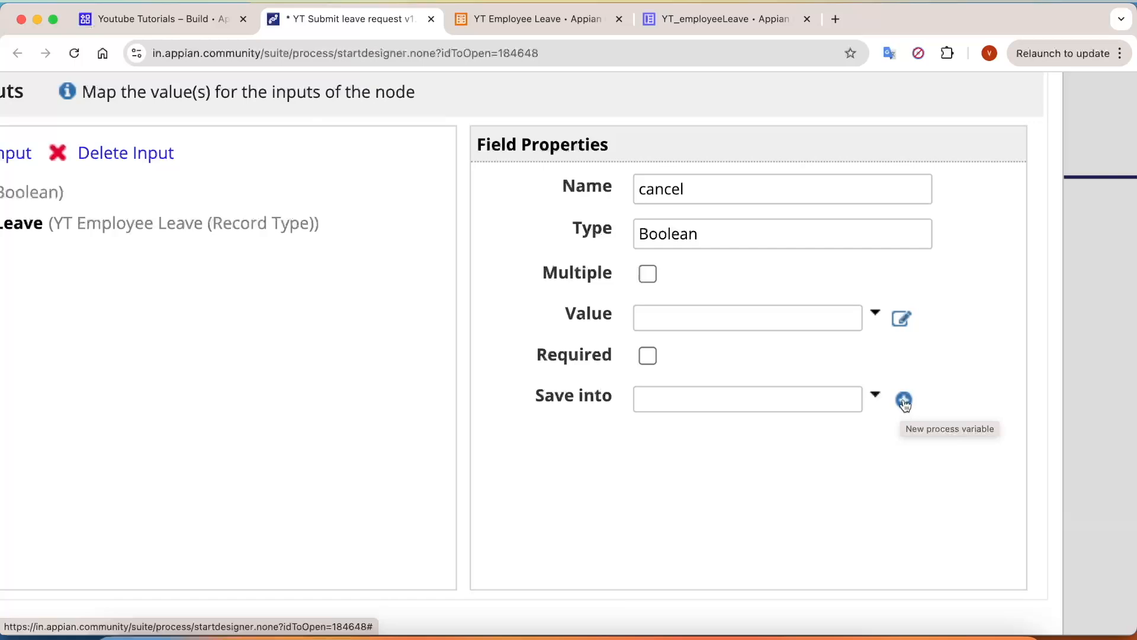
Step: Create a Boolean process variable named cancel and use it as the cancel input's value
left_click(904, 401)
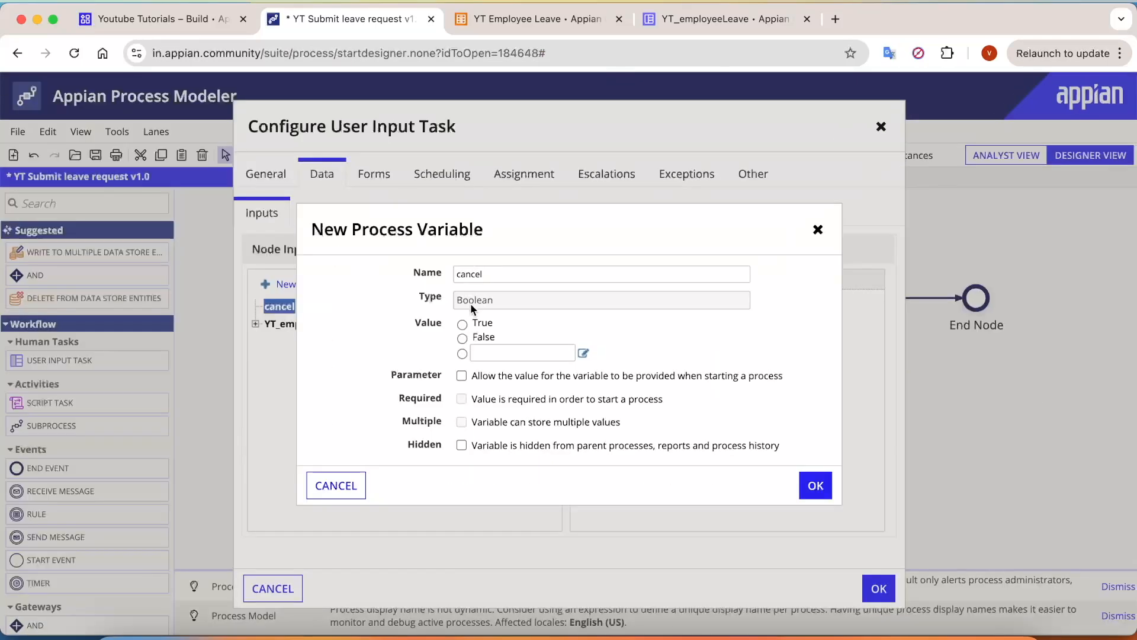
left_click(500, 275)
double_click(482, 271)
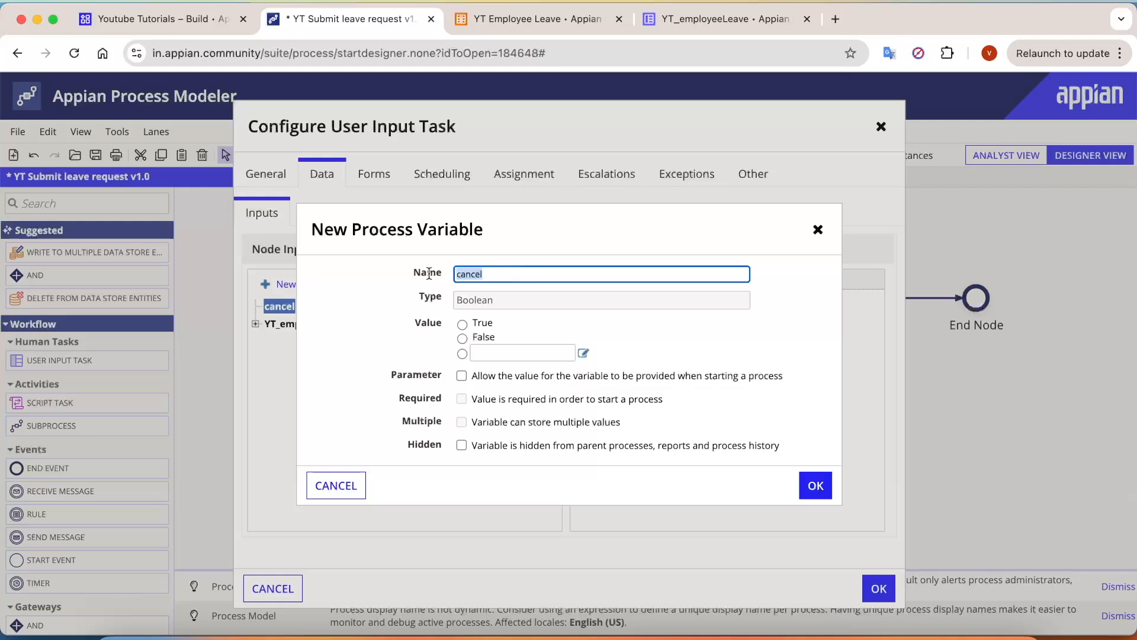
left_click_drag(526, 300, 433, 299)
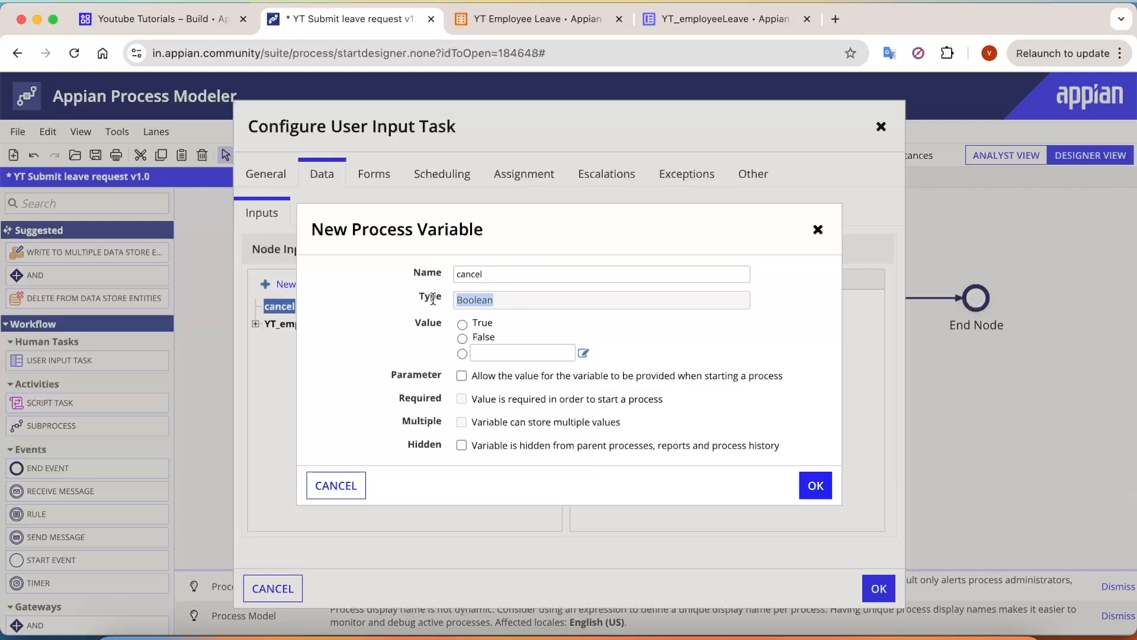
left_click(815, 485)
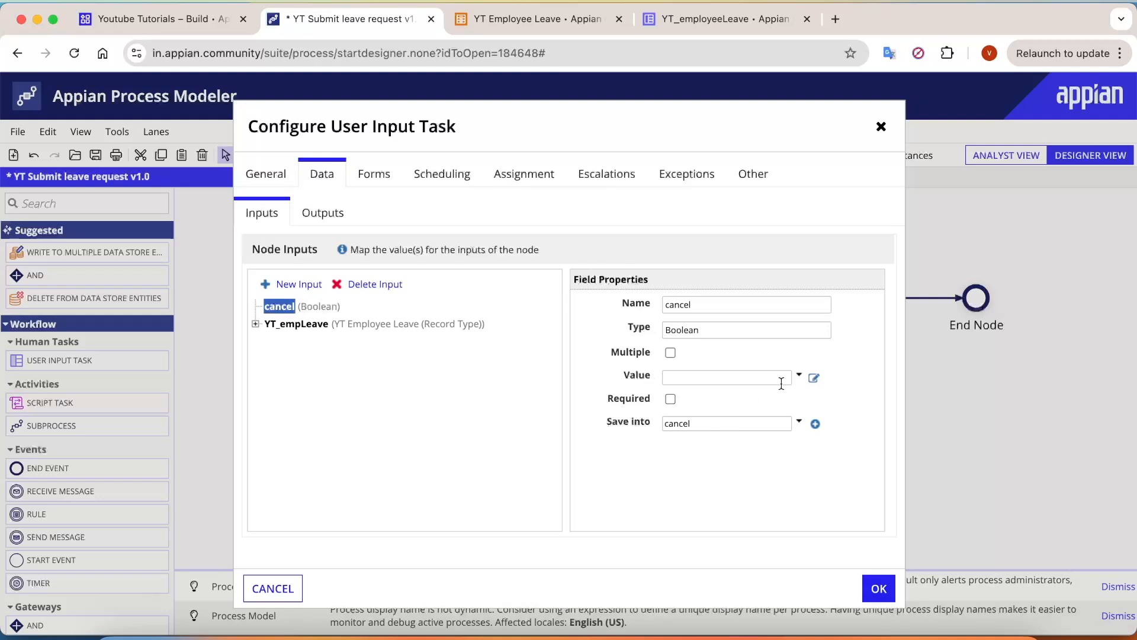
left_click(799, 375)
left_click(741, 423)
left_click(705, 19)
scroll(319, 304, "up", 10)
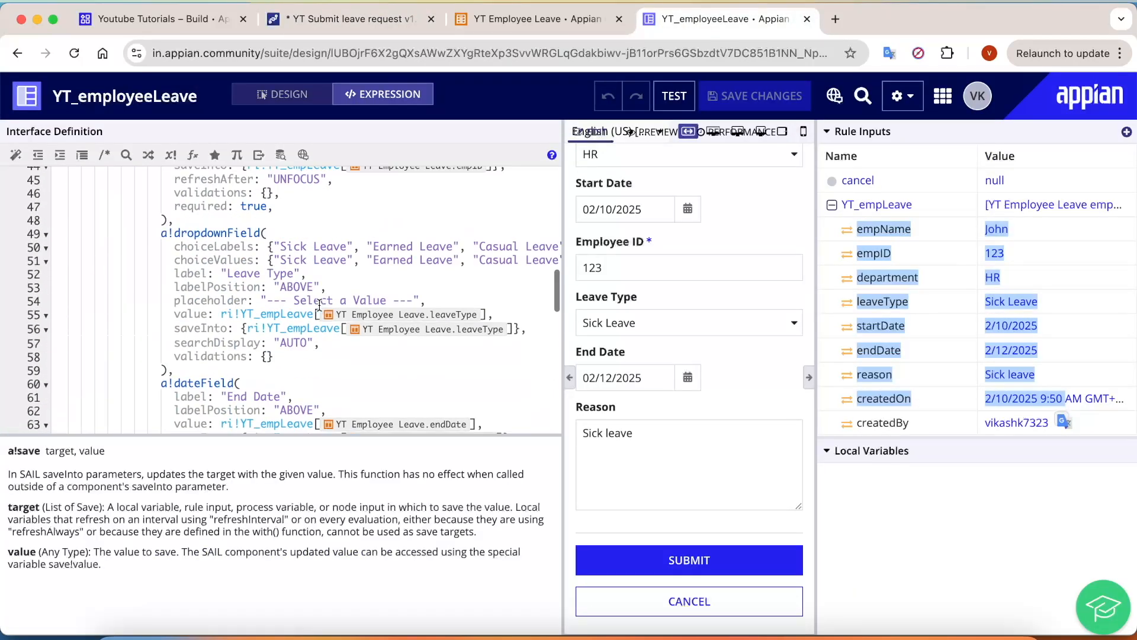
scroll(232, 299, "up", 2)
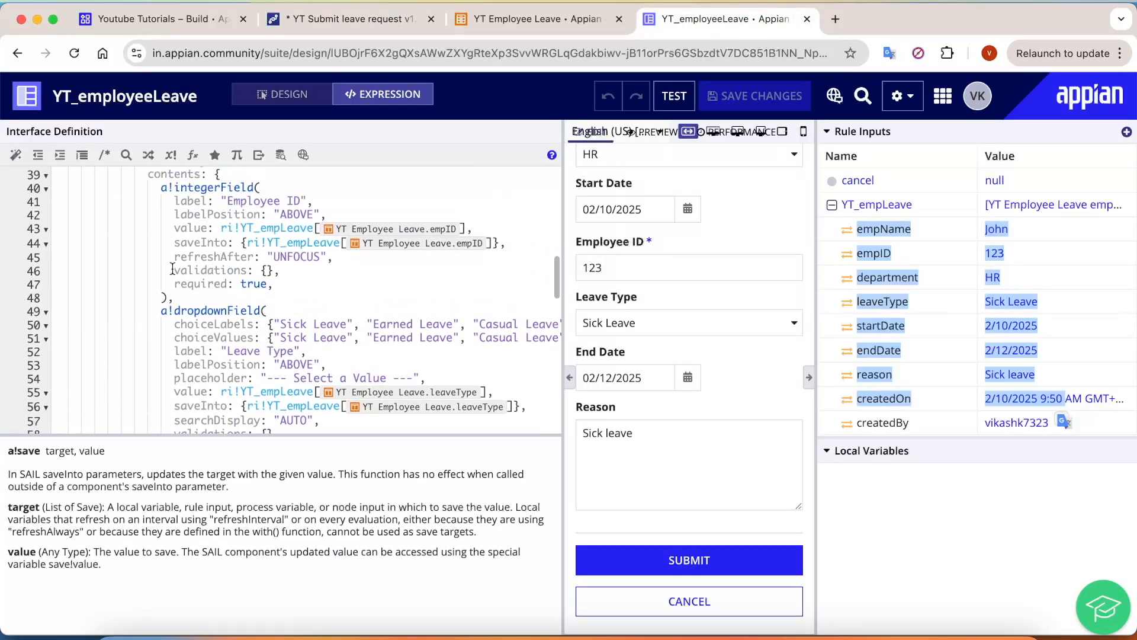
left_click_drag(173, 230, 280, 247)
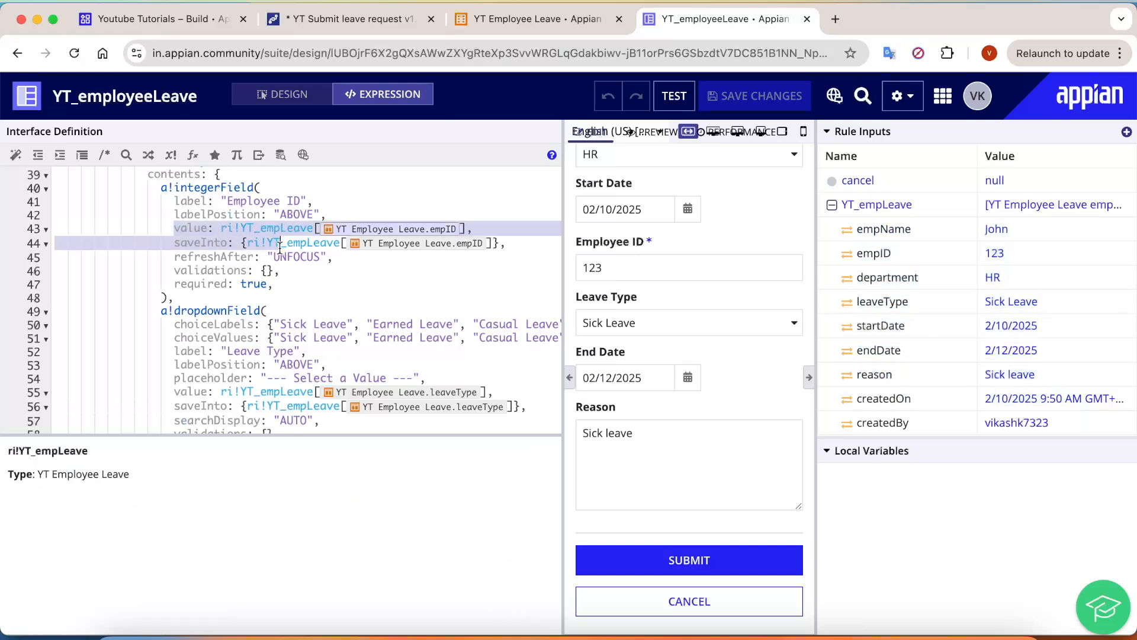
left_click(300, 243)
left_click_drag(168, 241, 562, 249)
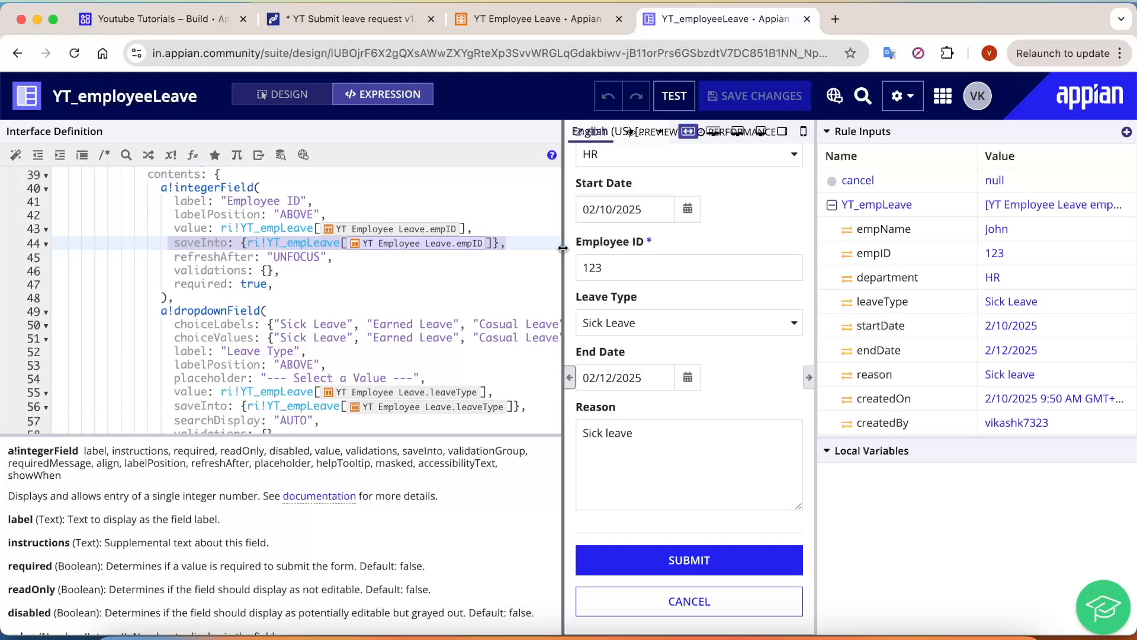
Step: Create a YT_empLeave process variable and map the YT_empLeave input's value and Save into to it
left_click(385, 24)
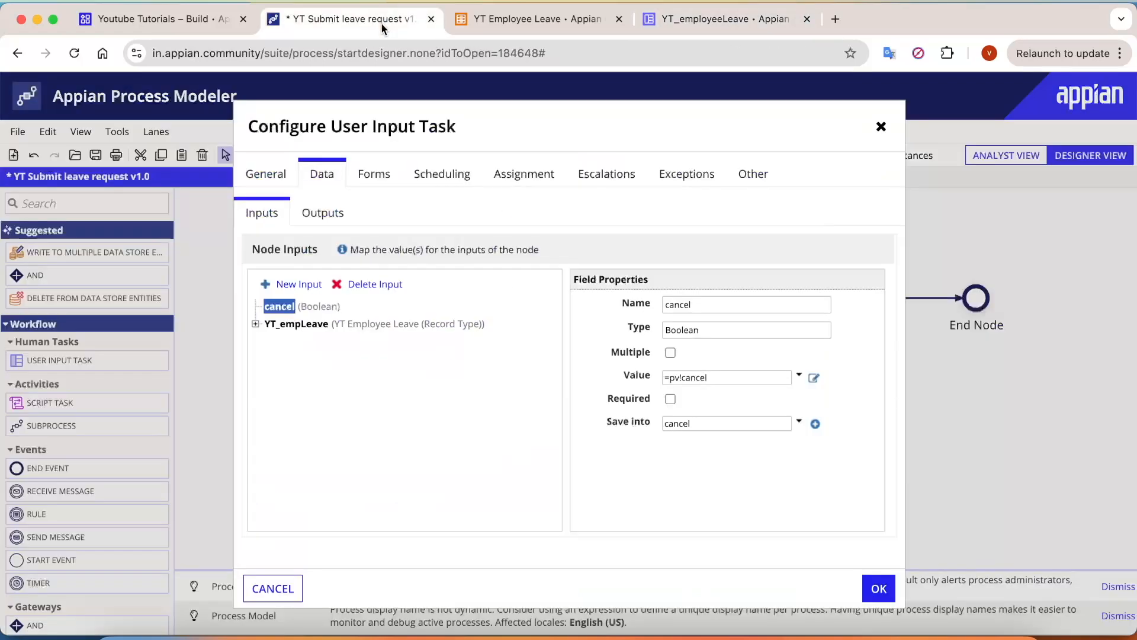
left_click(302, 324)
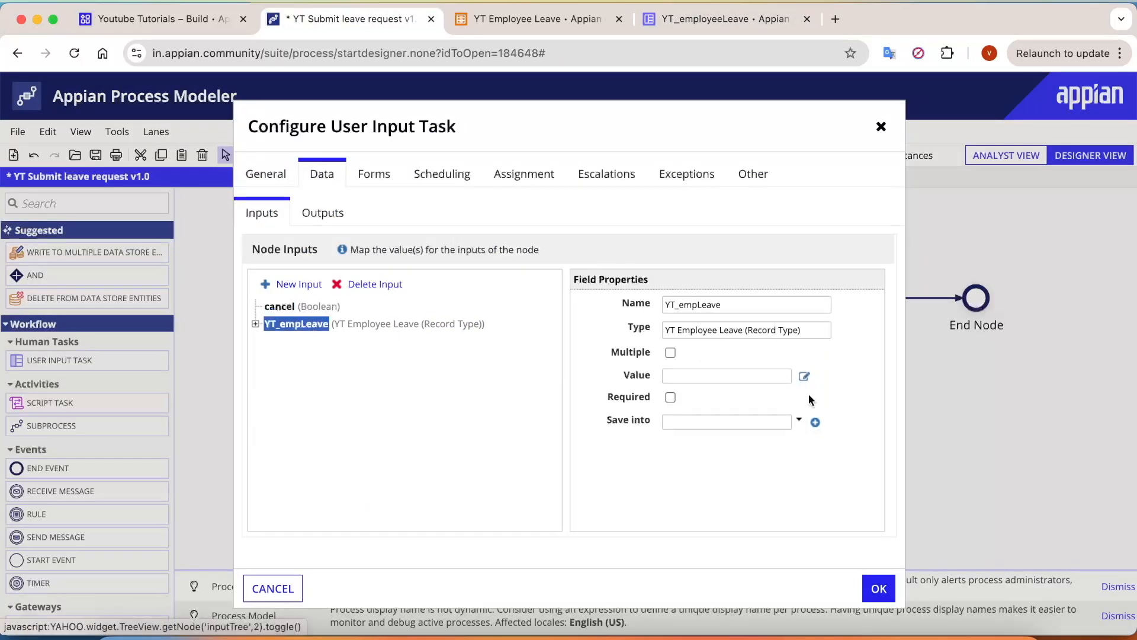
left_click(816, 422)
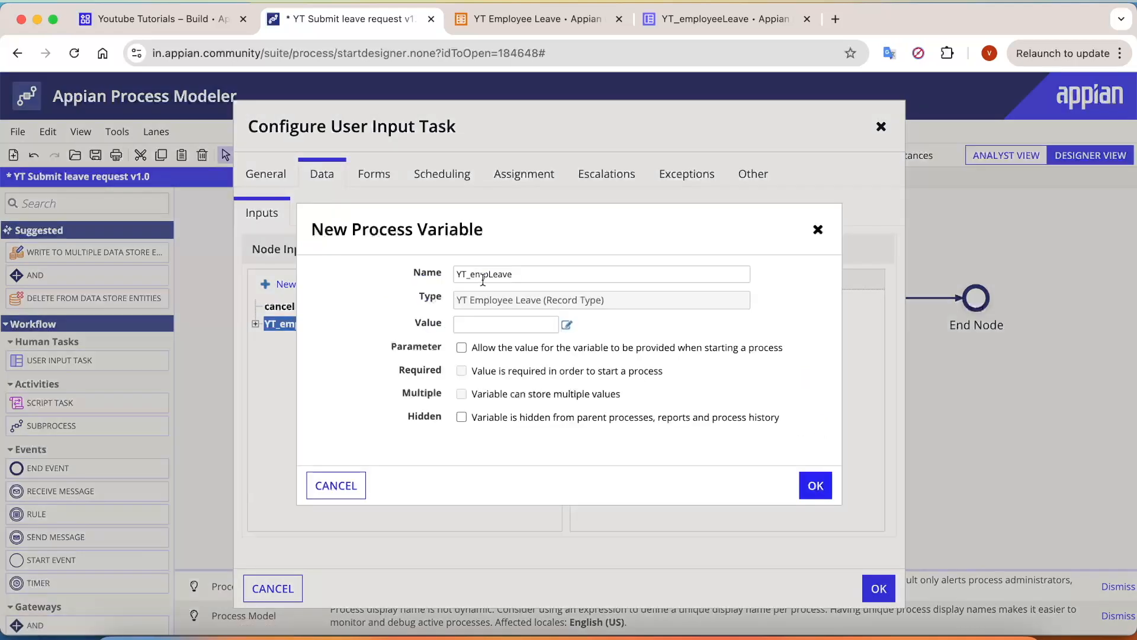
left_click_drag(455, 276, 568, 276)
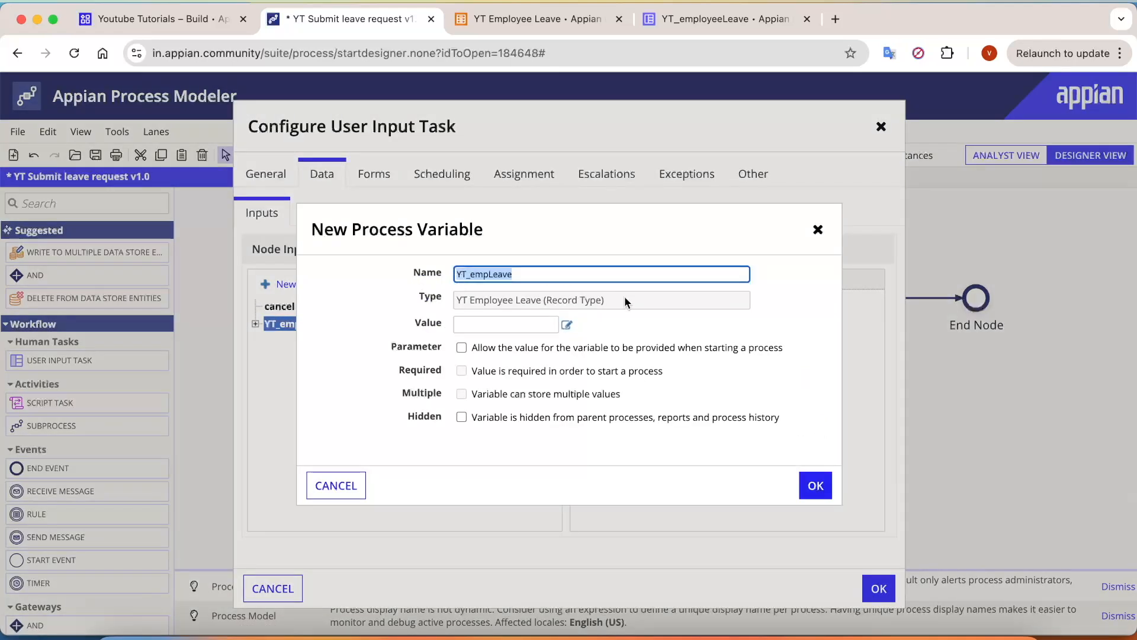
left_click_drag(625, 299, 519, 300)
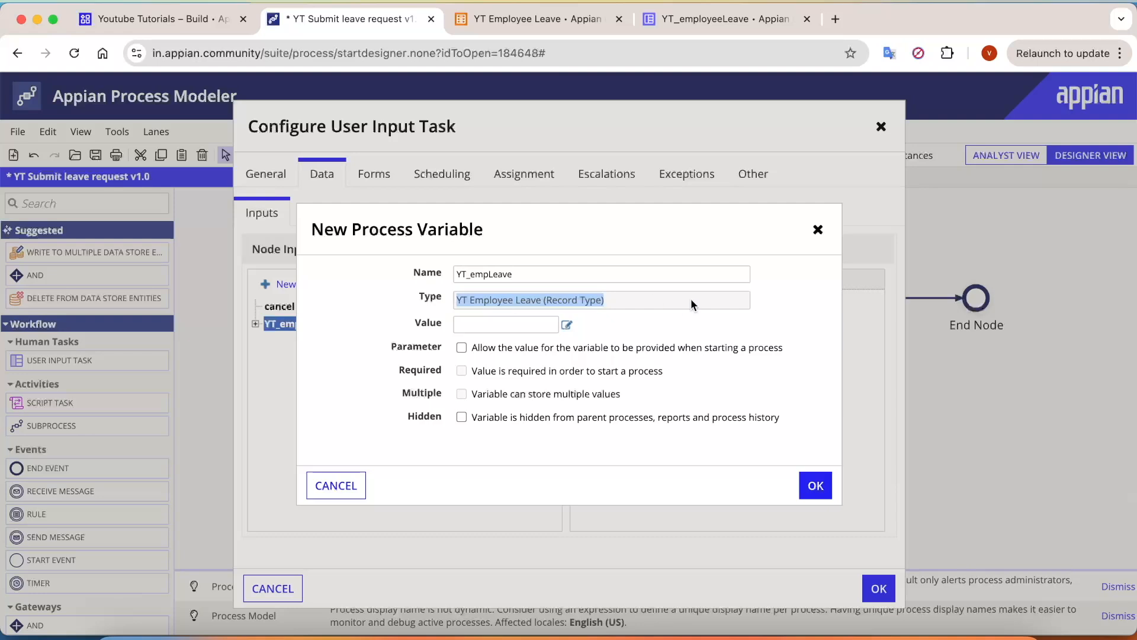
left_click(816, 485)
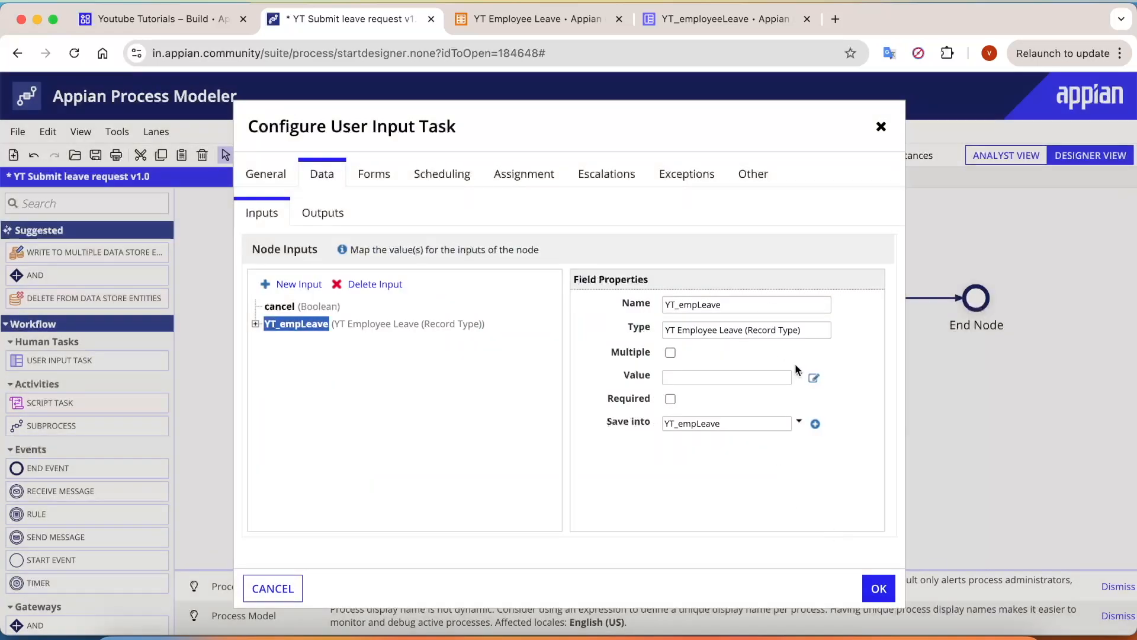
left_click(799, 376)
left_click(749, 395)
Step: Assign the User Input Task to the Process Initiator and close its configuration
left_click(535, 180)
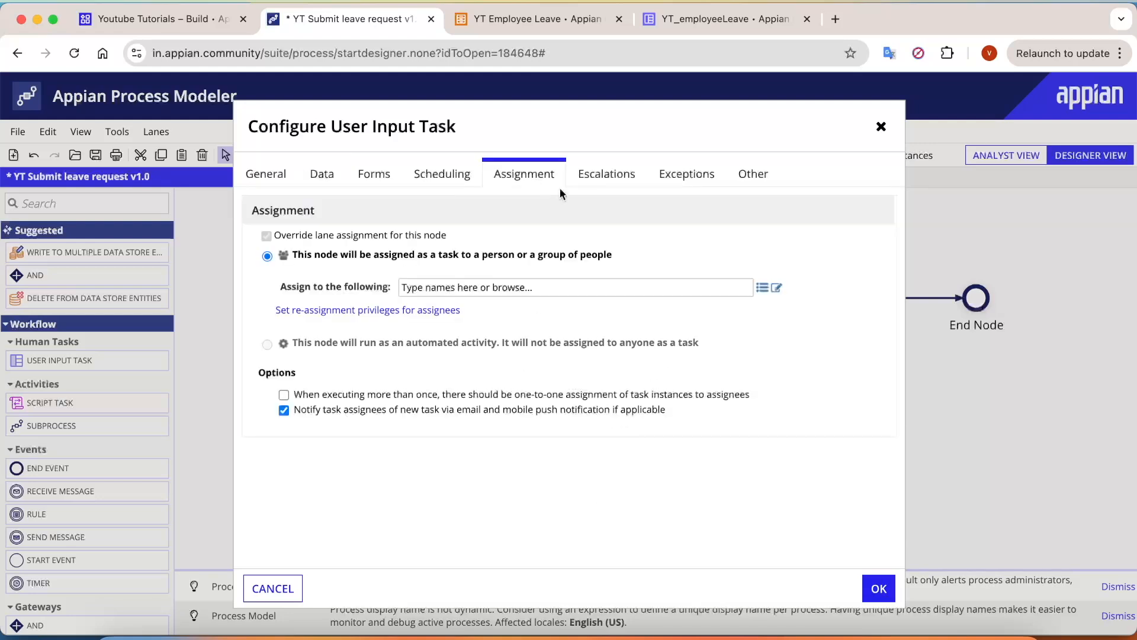
left_click(542, 290)
type("in")
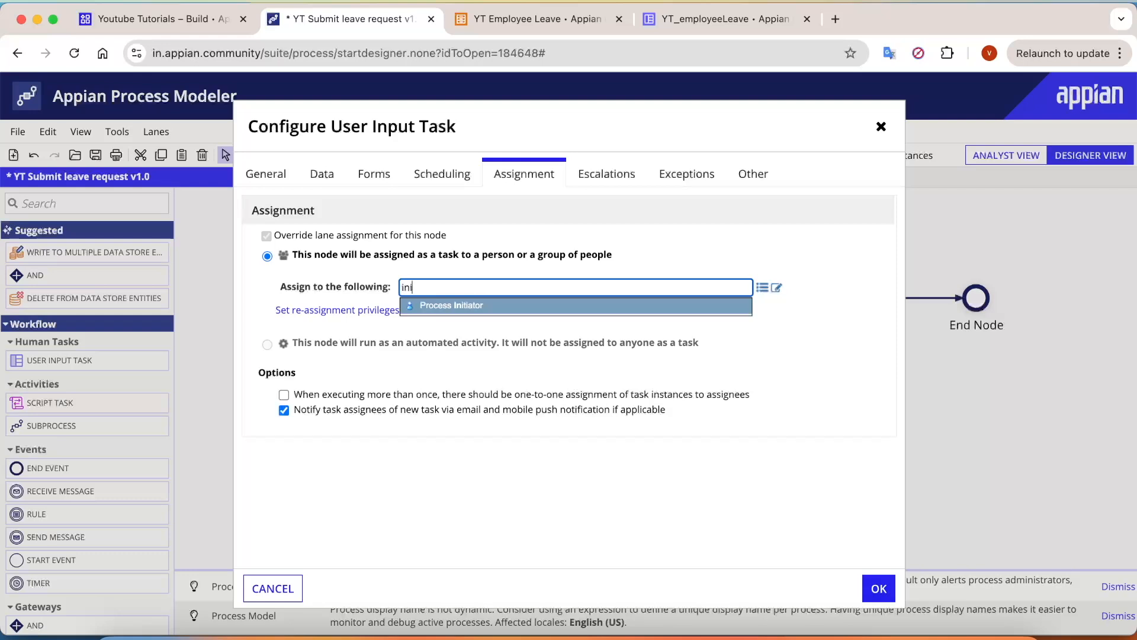
type("i")
key("Return")
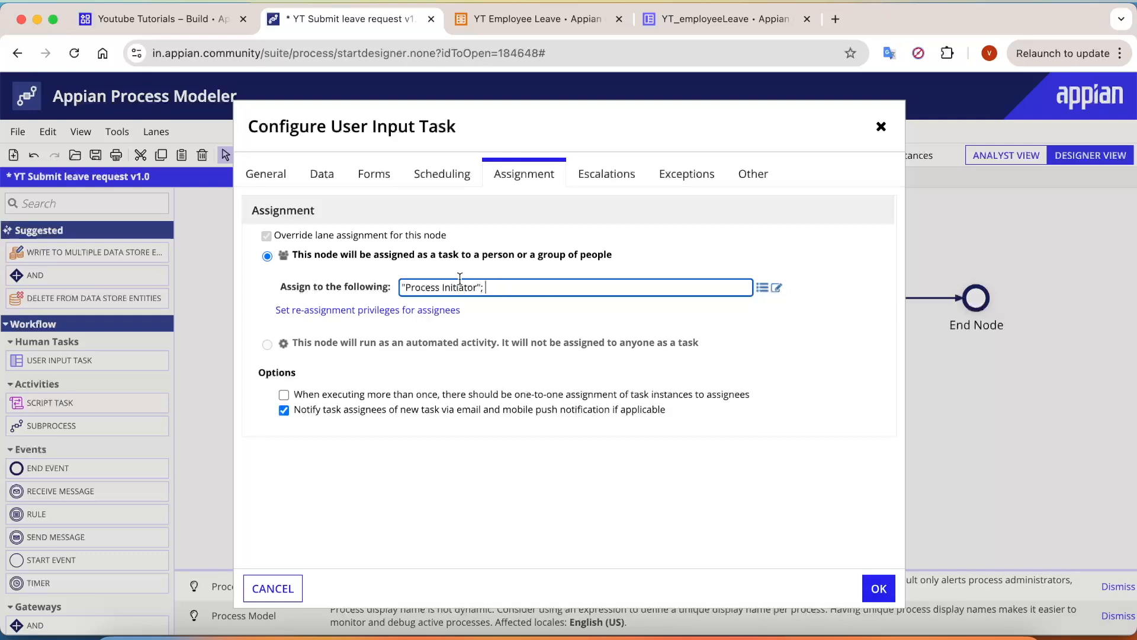
left_click(879, 588)
left_click_drag(355, 265, 511, 352)
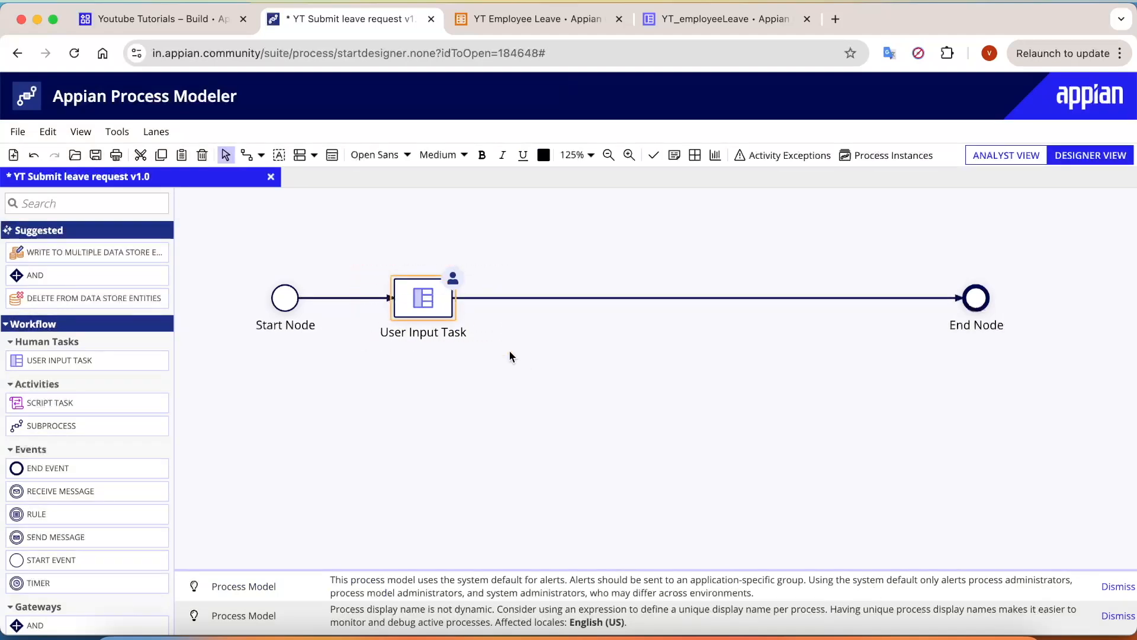
left_click(738, 19)
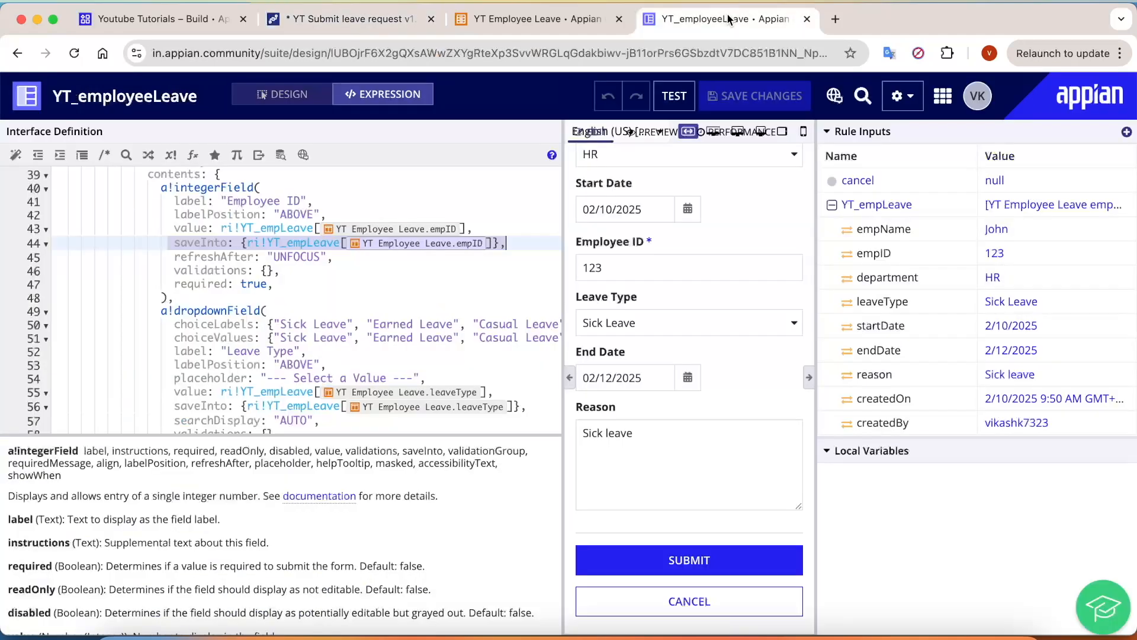
Step: Test CANCEL and SUBMIT in the YT_employeeLeave form preview, then return to the process model
left_click(687, 605)
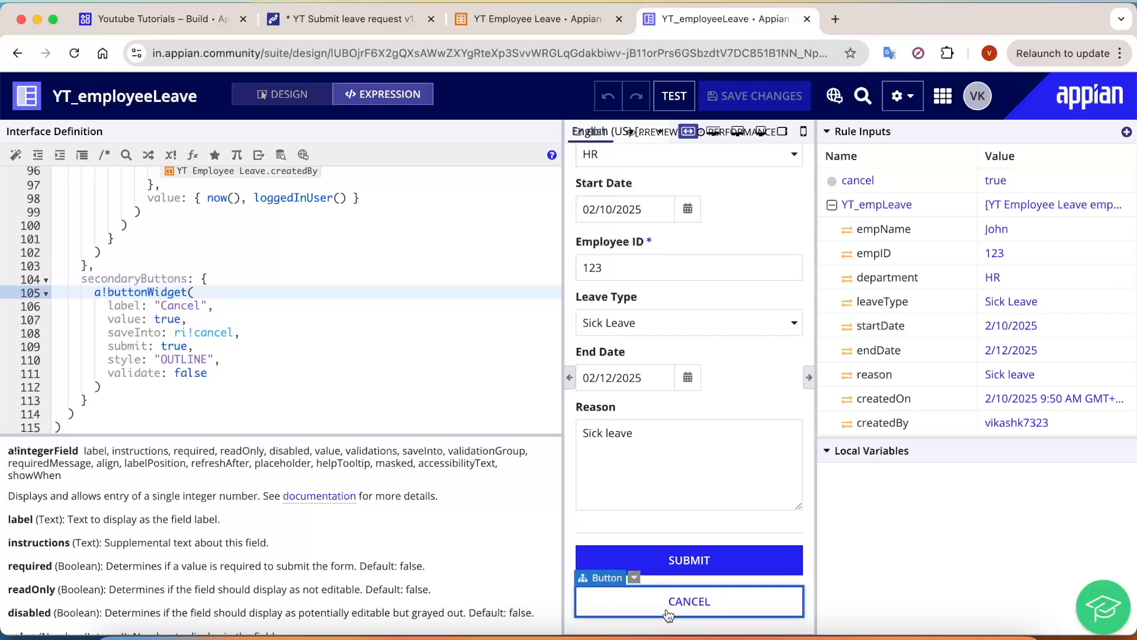
left_click(684, 565)
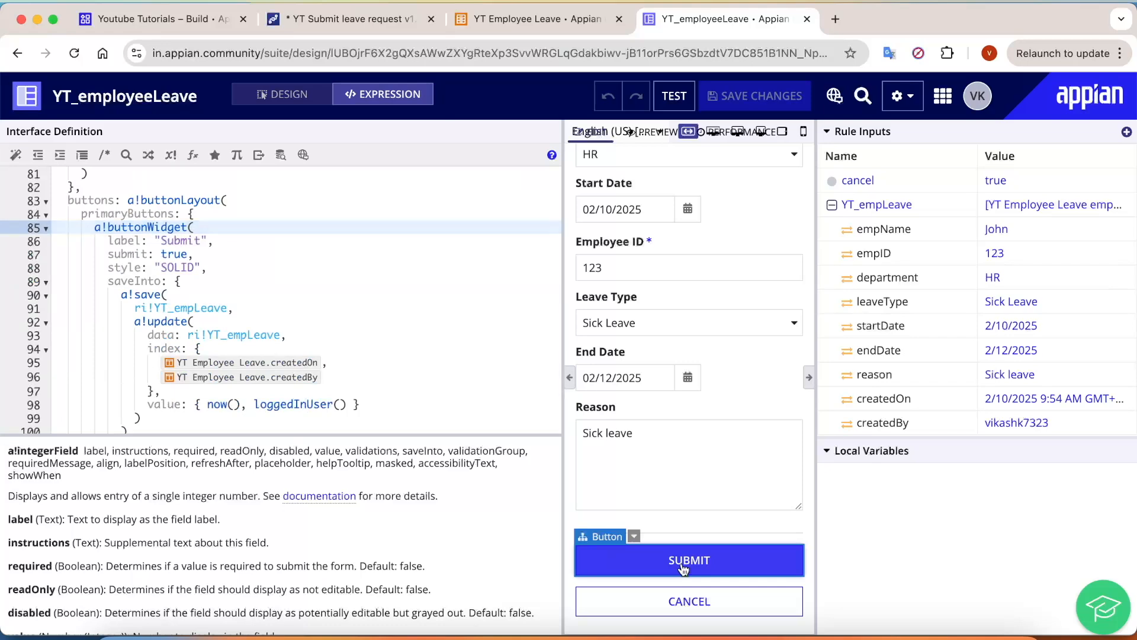
left_click(344, 18)
scroll(89, 488, "down", 1)
scroll(89, 488, "down", 3)
Step: Place an XOR gateway after the User Input Task and name it 'cancel?'
left_click_drag(34, 550, 616, 299)
double_click(621, 331)
type("cancel?")
left_click(648, 402)
Step: Add the decision condition or(pv!cancel) to the cancel? gateway and close its settings
double_click(617, 299)
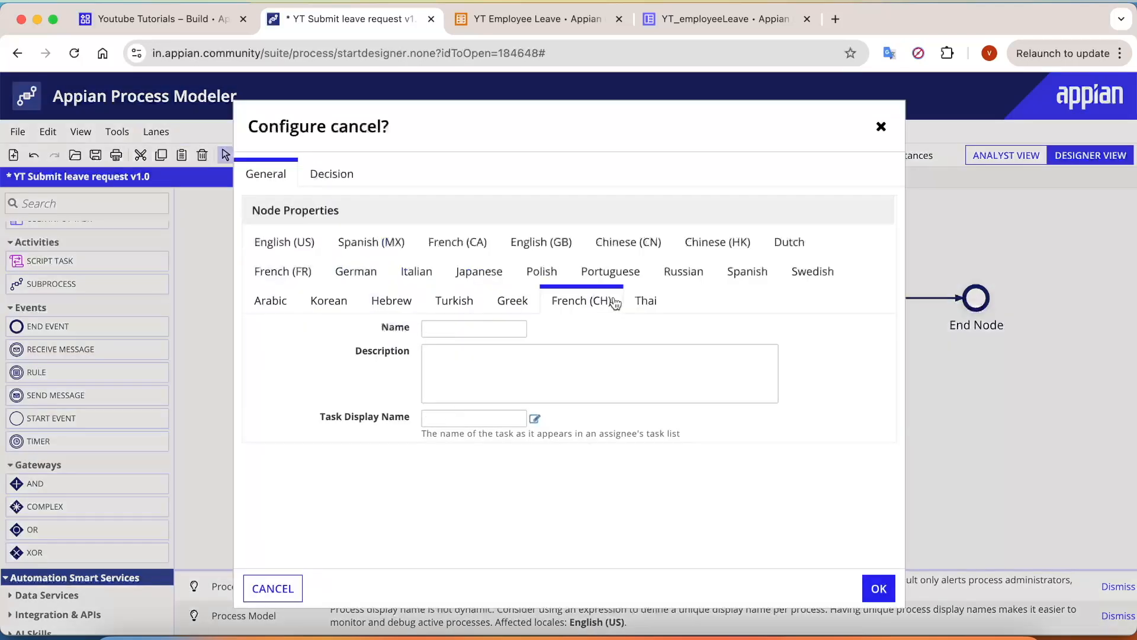
left_click(345, 174)
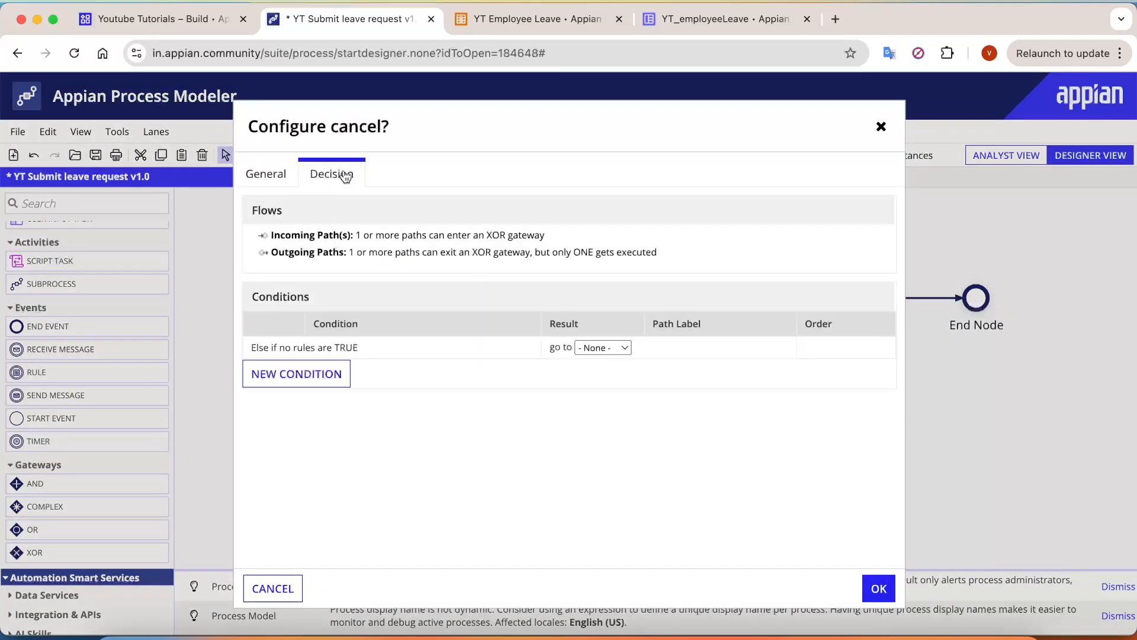
left_click(298, 379)
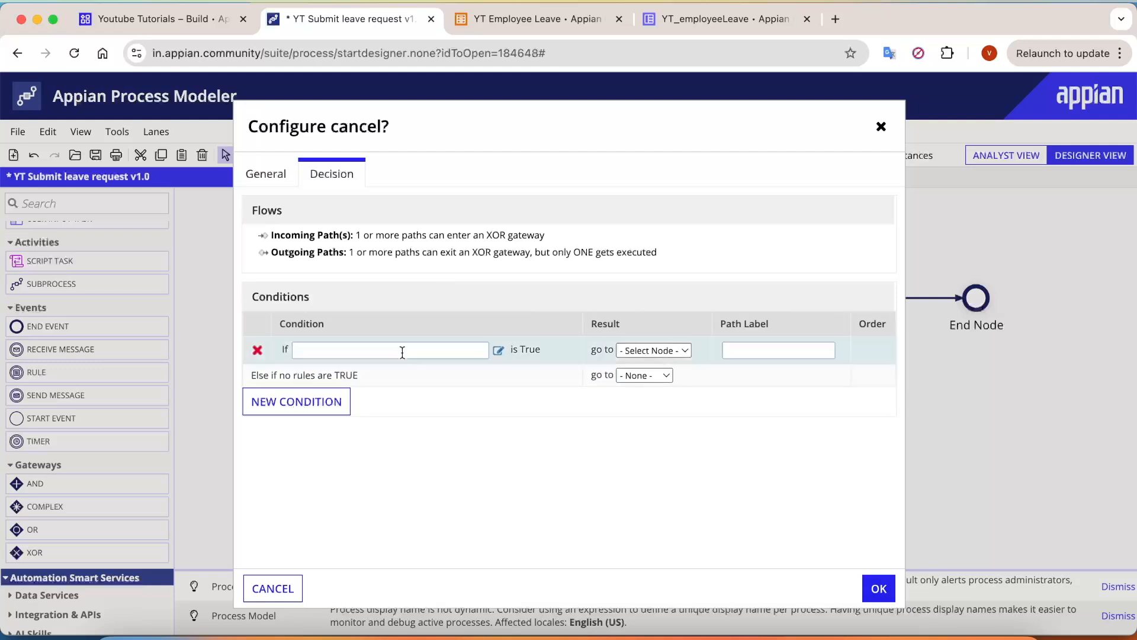
left_click(498, 354)
type("or(pv!")
key("Return")
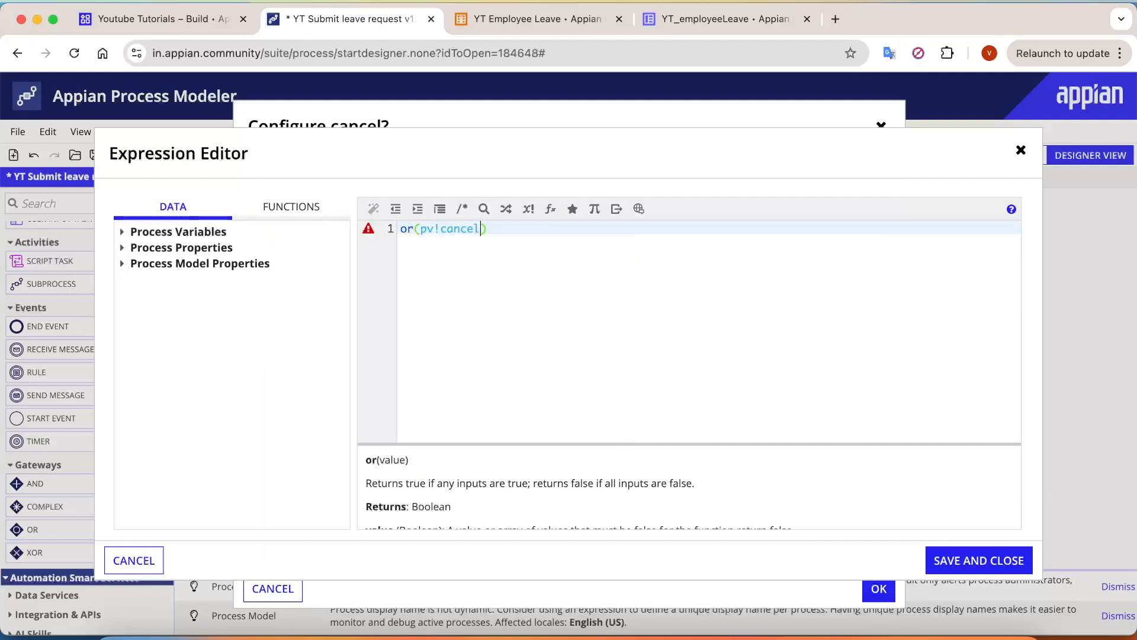
left_click(396, 229)
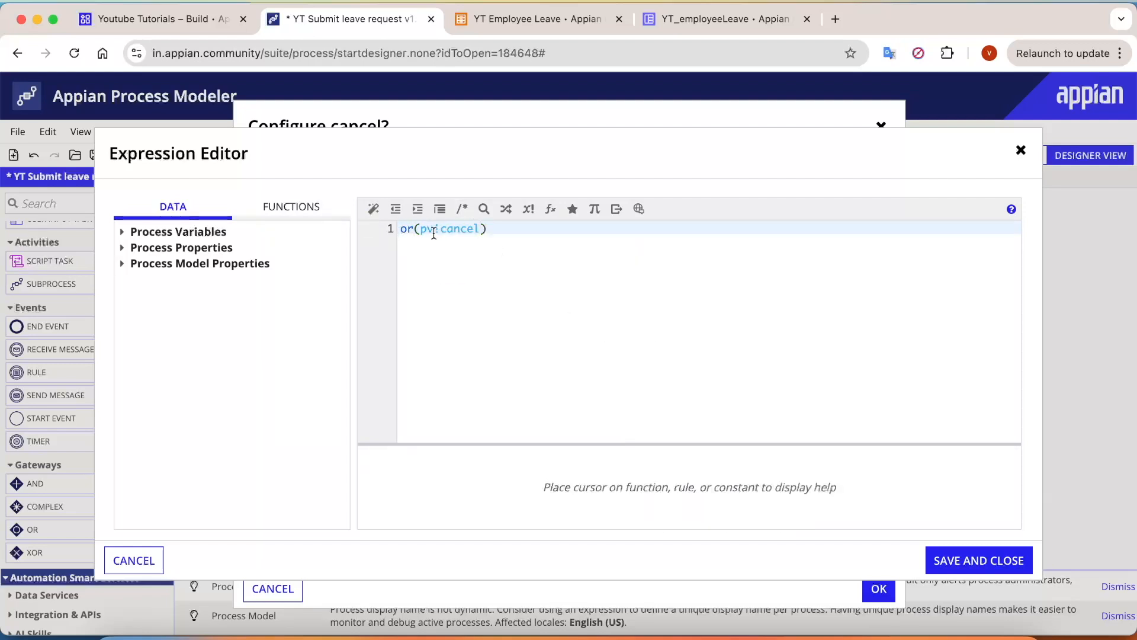
mouse_move(407, 229)
left_mouse_down()
mouse_move(447, 229)
mouse_move(420, 229)
left_mouse_up()
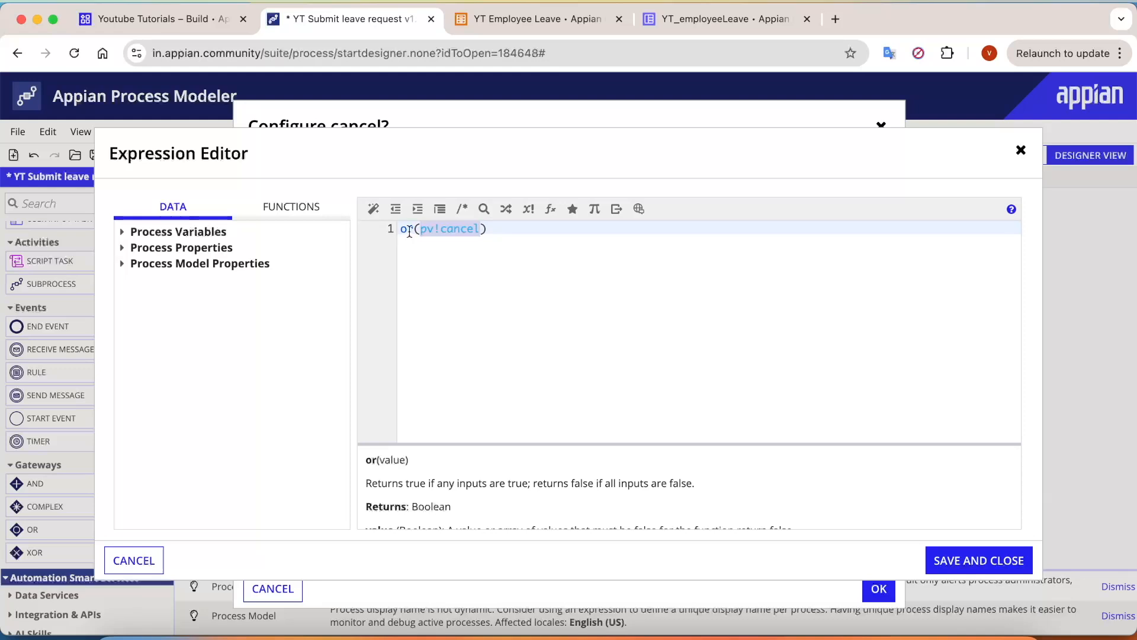
left_click(583, 232)
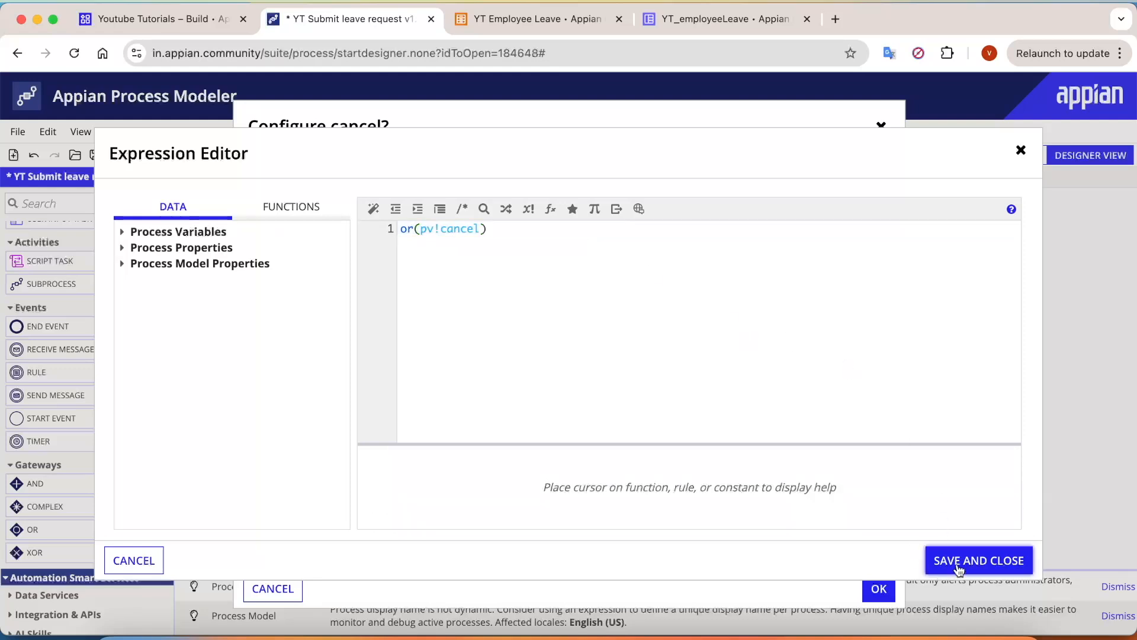
left_click(959, 566)
left_click(671, 350)
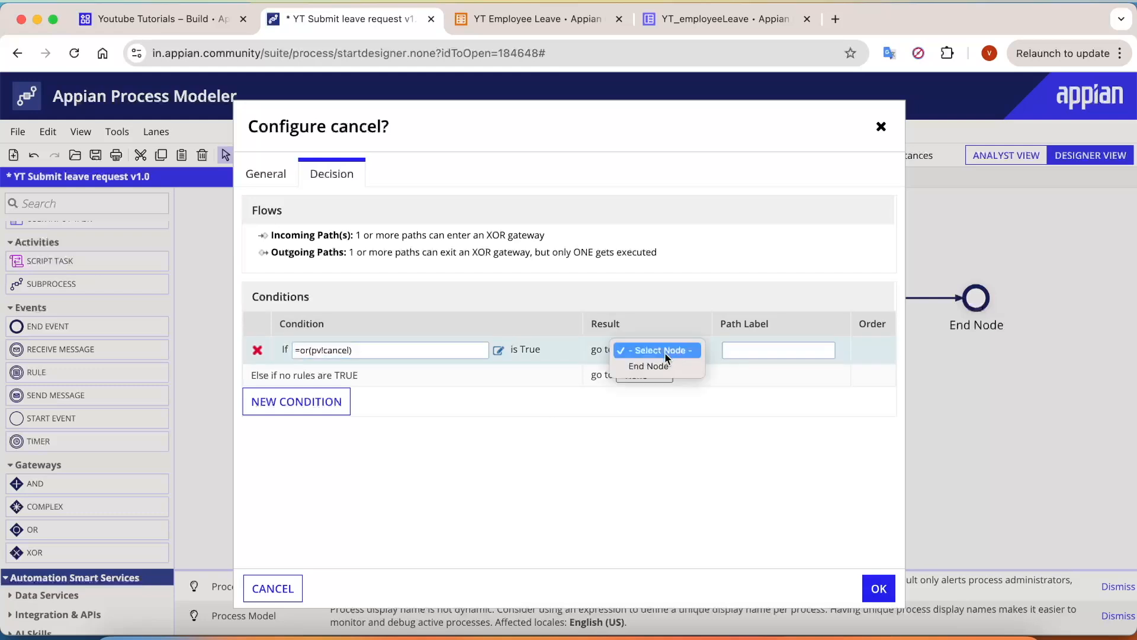
left_click(881, 595)
left_click(881, 594)
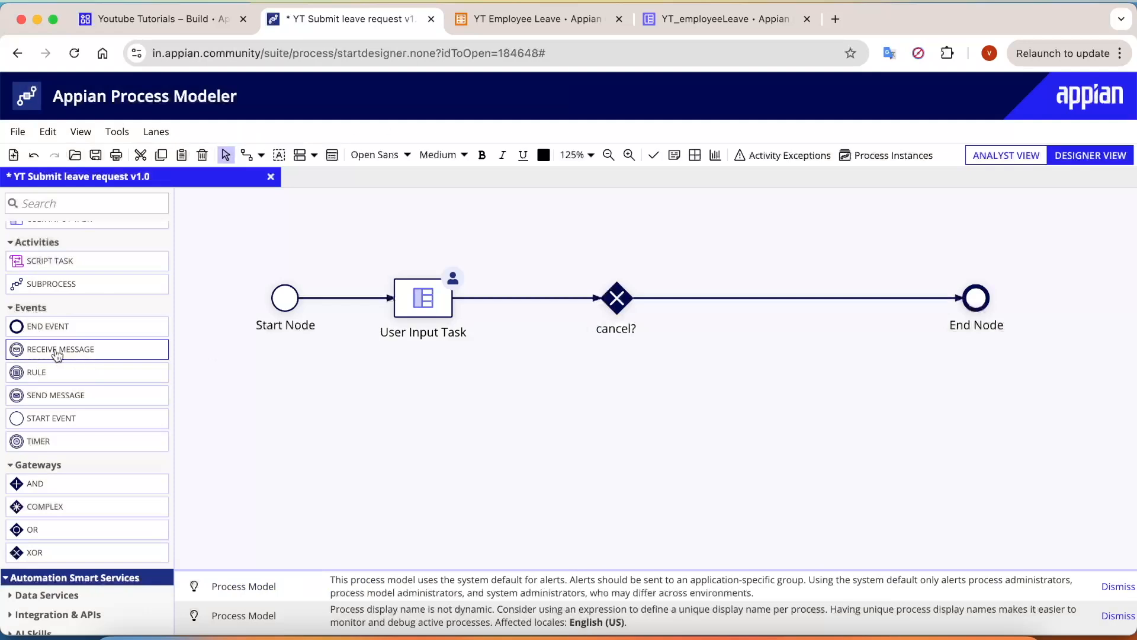
Step: Place a Write Records node between cancel? and End Node, keeping a connector to End Node
left_click(106, 202)
type("wri")
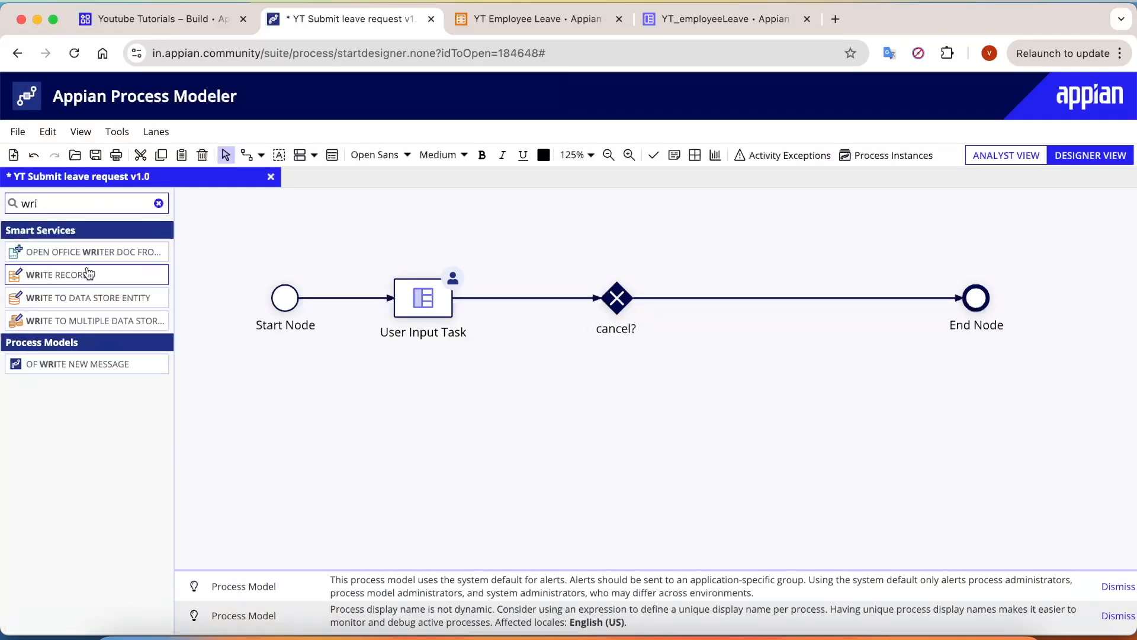
left_click_drag(88, 275, 792, 298)
left_click_drag(617, 285, 984, 287)
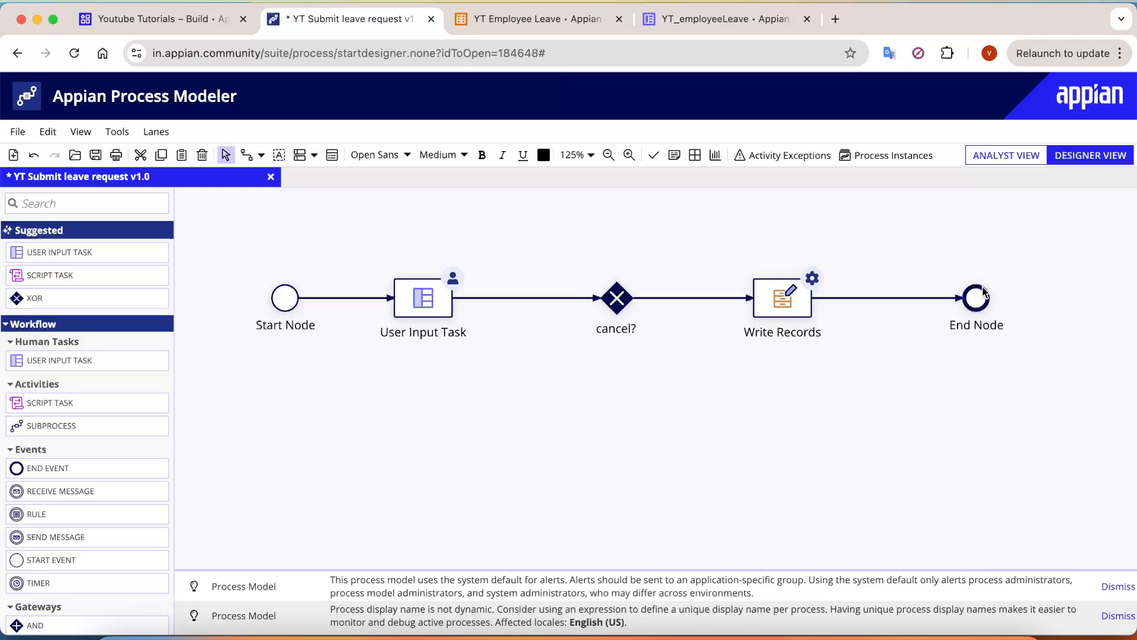
key("shift")
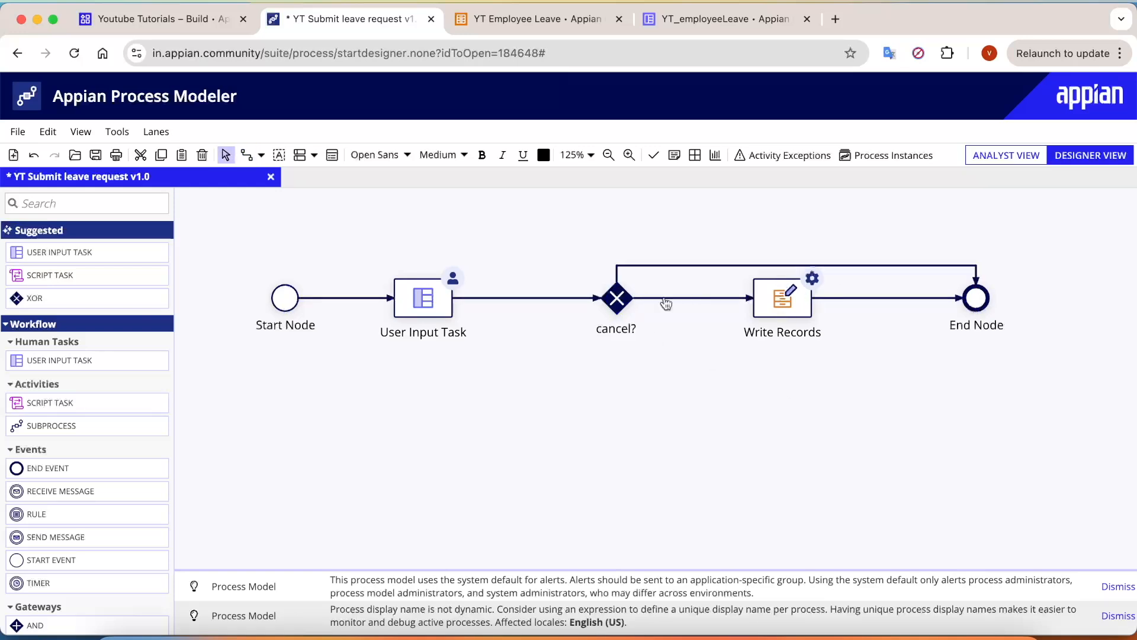
Step: Route the cancel? gateway's true result to End Node and its Else path to Write Records
double_click(617, 299)
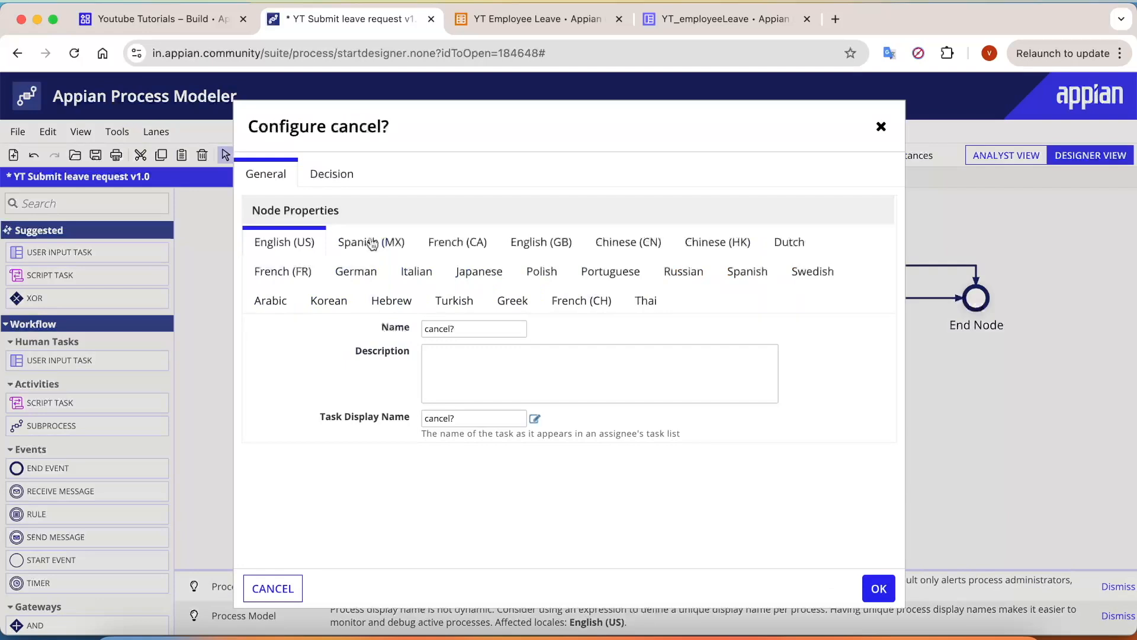
left_click(336, 177)
left_click_drag(364, 352, 294, 351)
left_click(696, 349)
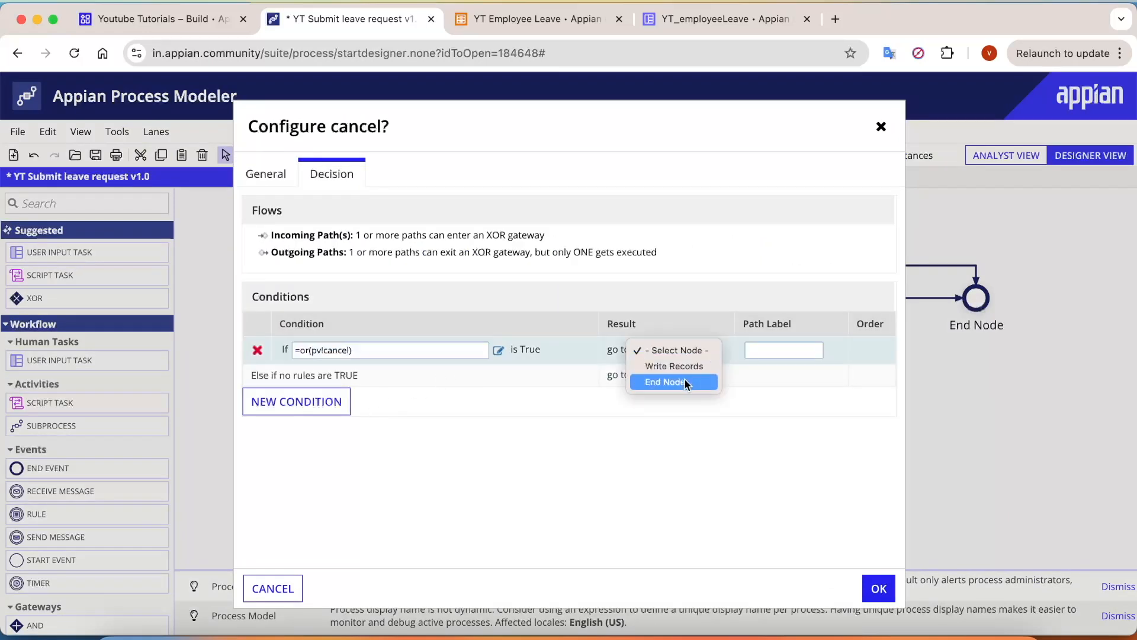
left_click(685, 383)
left_click(681, 376)
left_click(655, 391)
Step: Label the cancel? connectors 'No' into Write Records and 'Yes' on the bypass to End Node
left_click(880, 589)
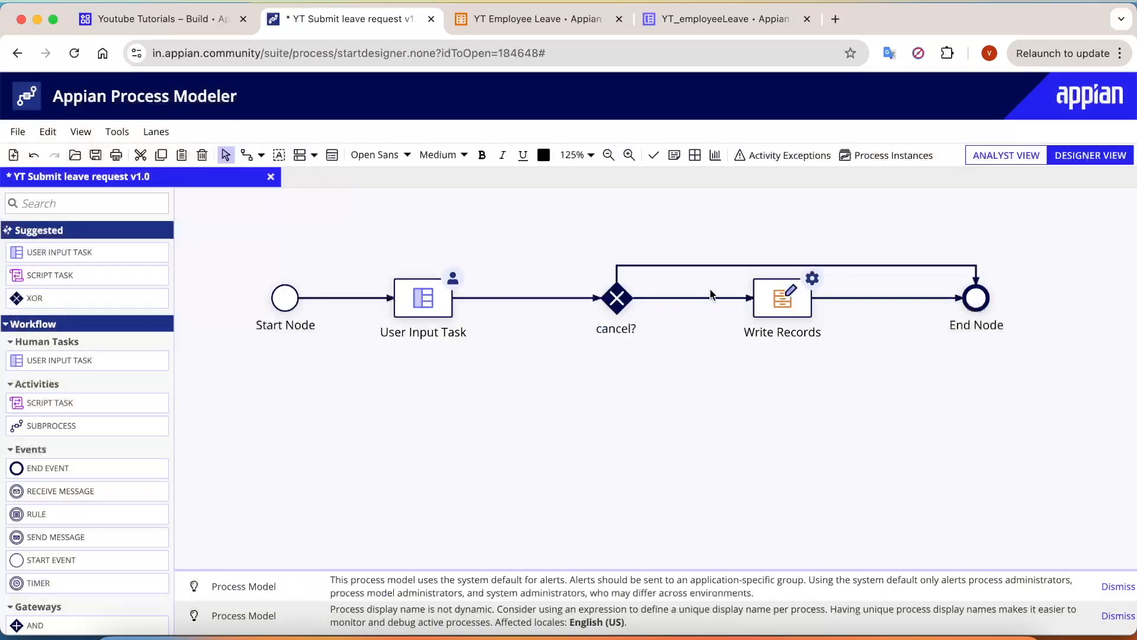
right_click(696, 298)
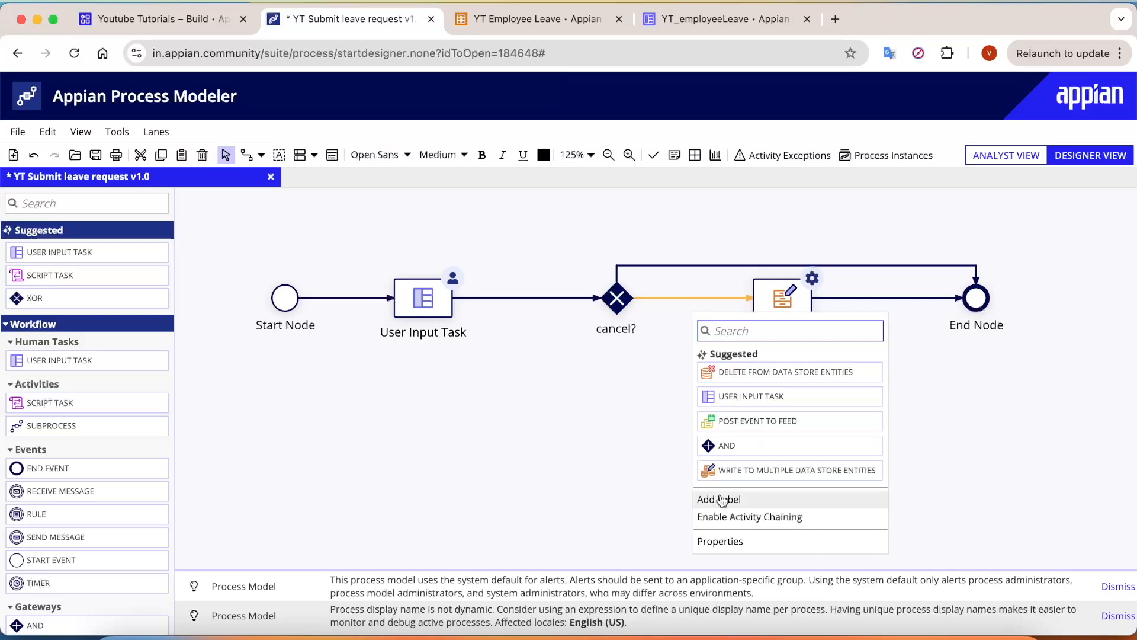
left_click(721, 500)
key("BackSpace")
type("No")
left_click(672, 475)
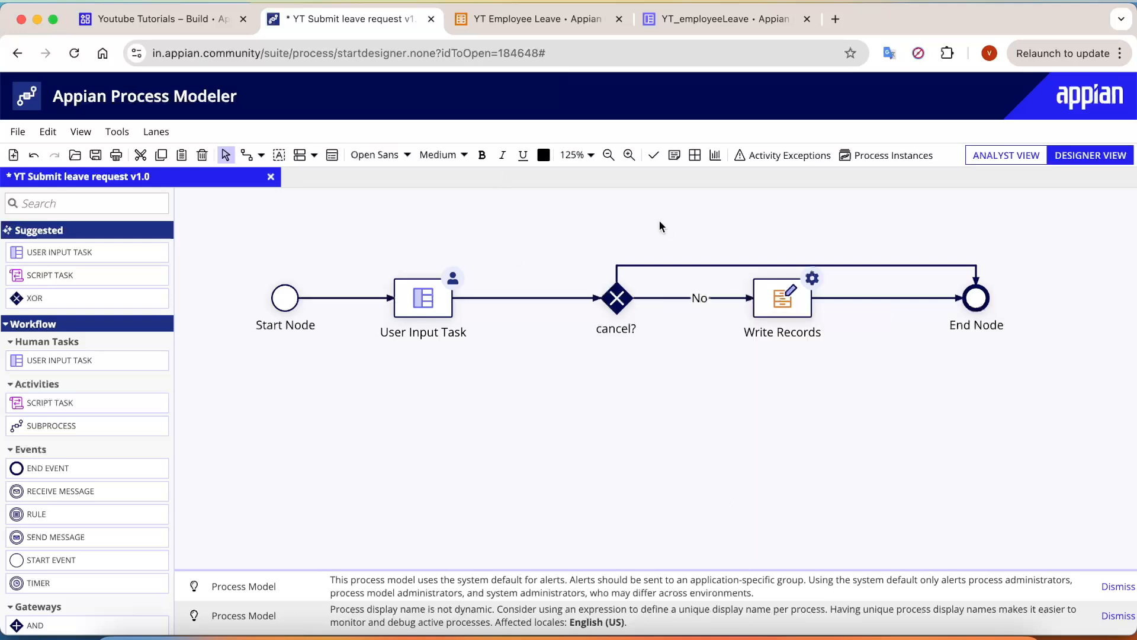
right_click(671, 268)
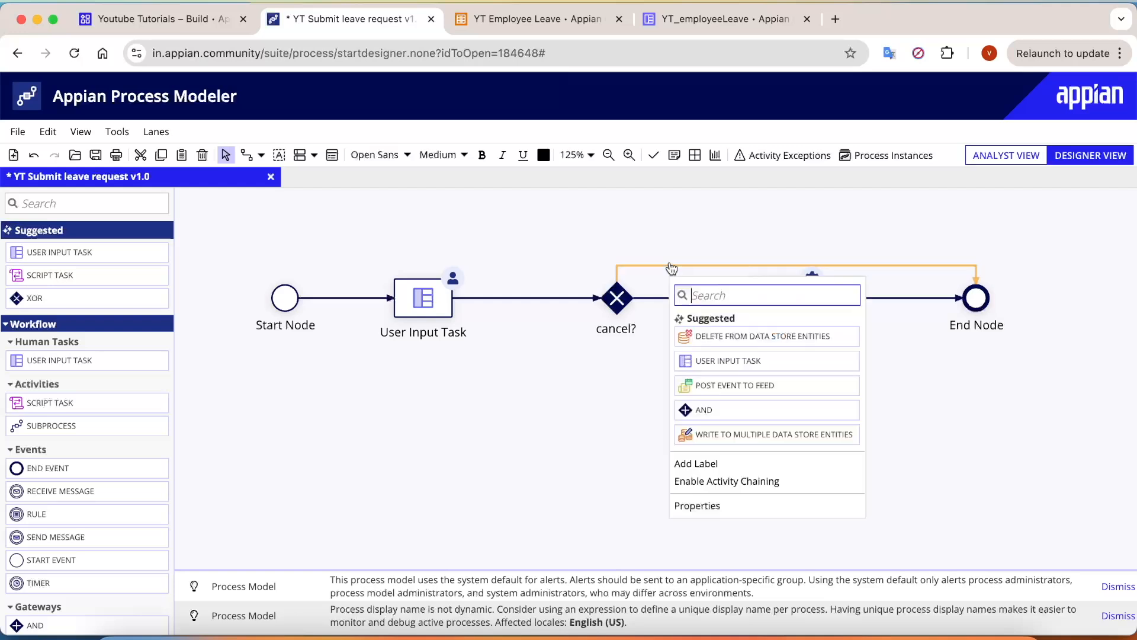
left_click(728, 467)
type("Yes")
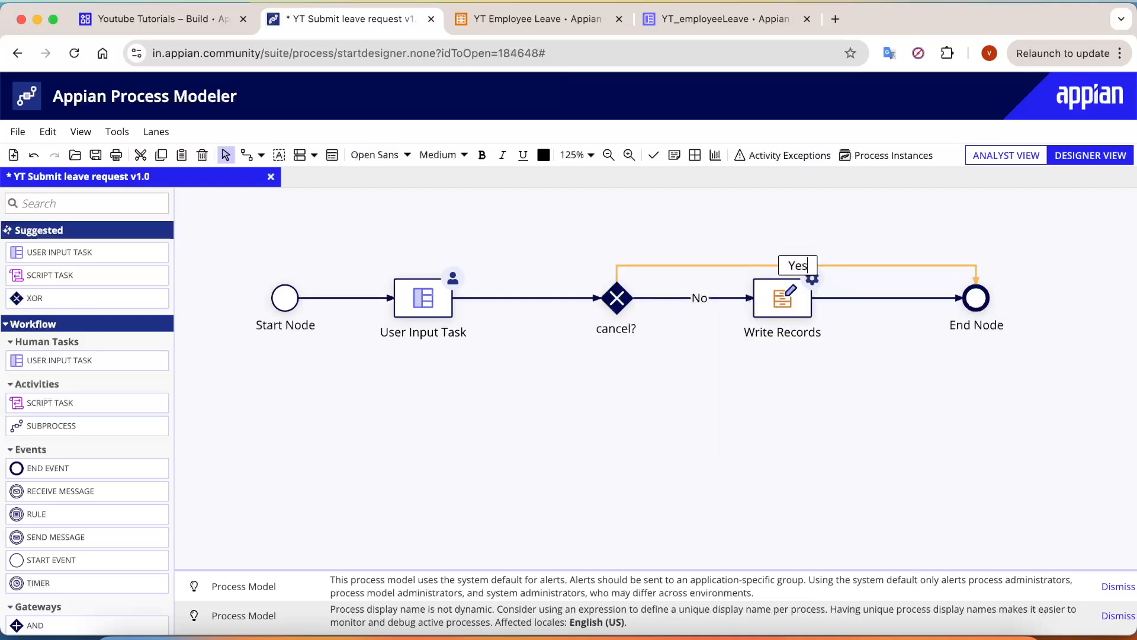
left_click(624, 480)
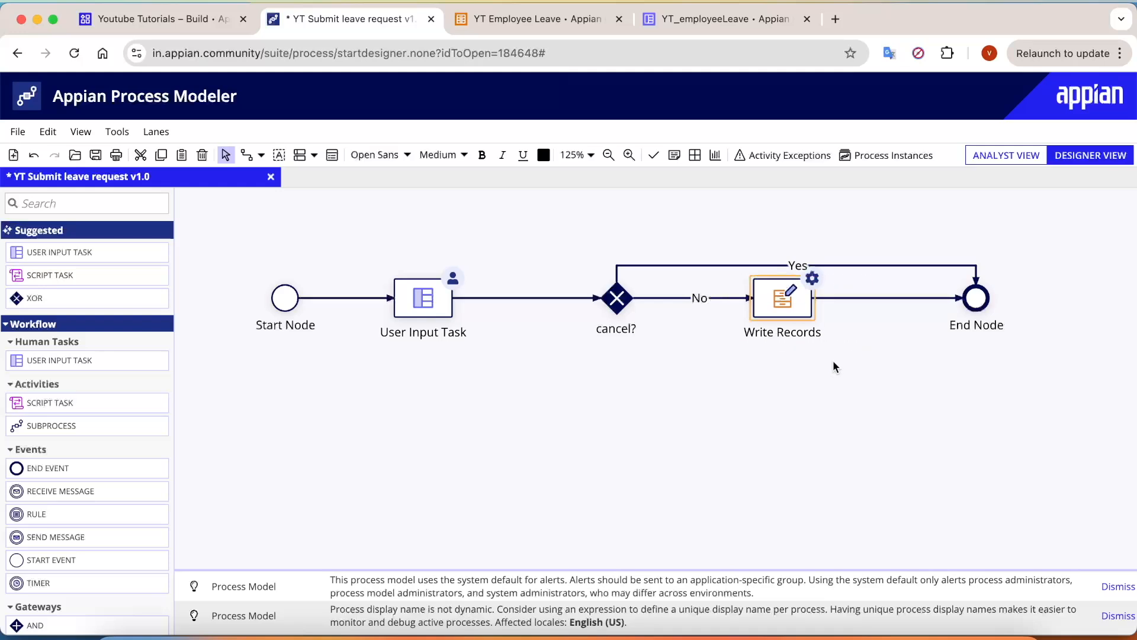
Step: Set YT_empLeave as the Write Records node's records input
double_click(787, 300)
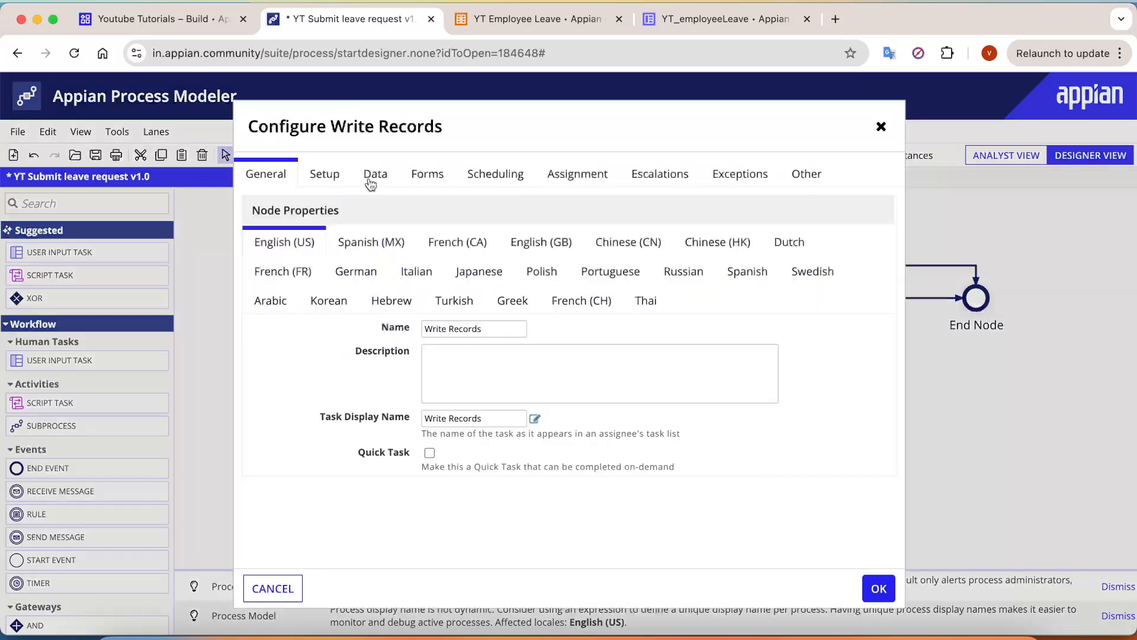
left_click(335, 182)
left_click_drag(264, 272, 347, 272)
left_click(377, 268)
left_click(364, 304)
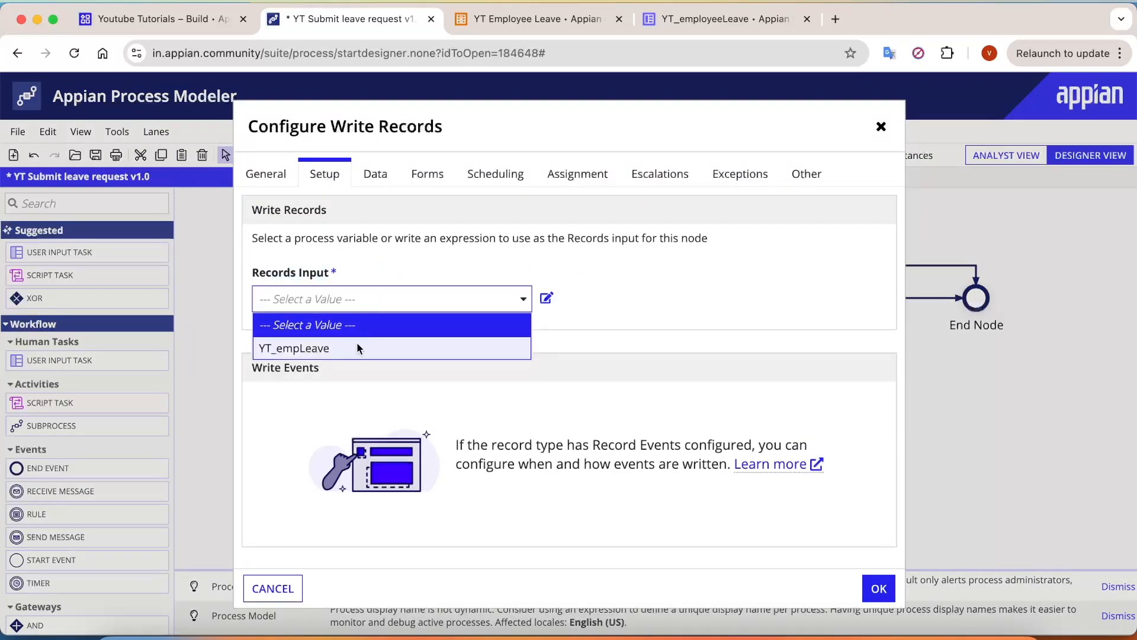
left_click(349, 348)
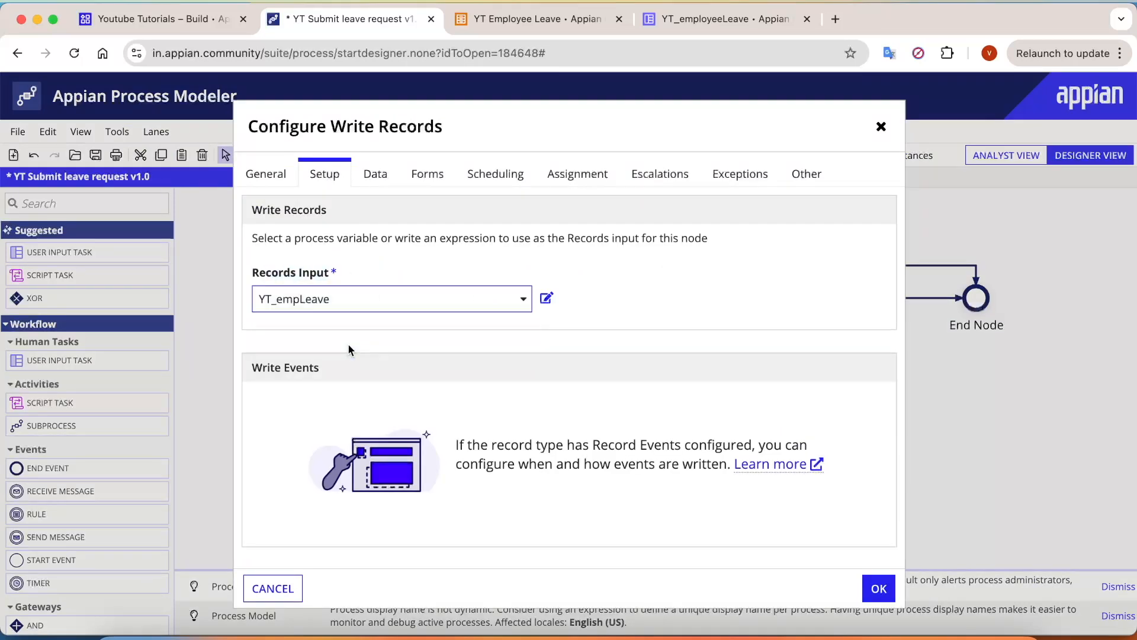
Step: Map the Records Updated output to the YT_empLeave target and confirm the node
left_click(379, 183)
left_click(326, 222)
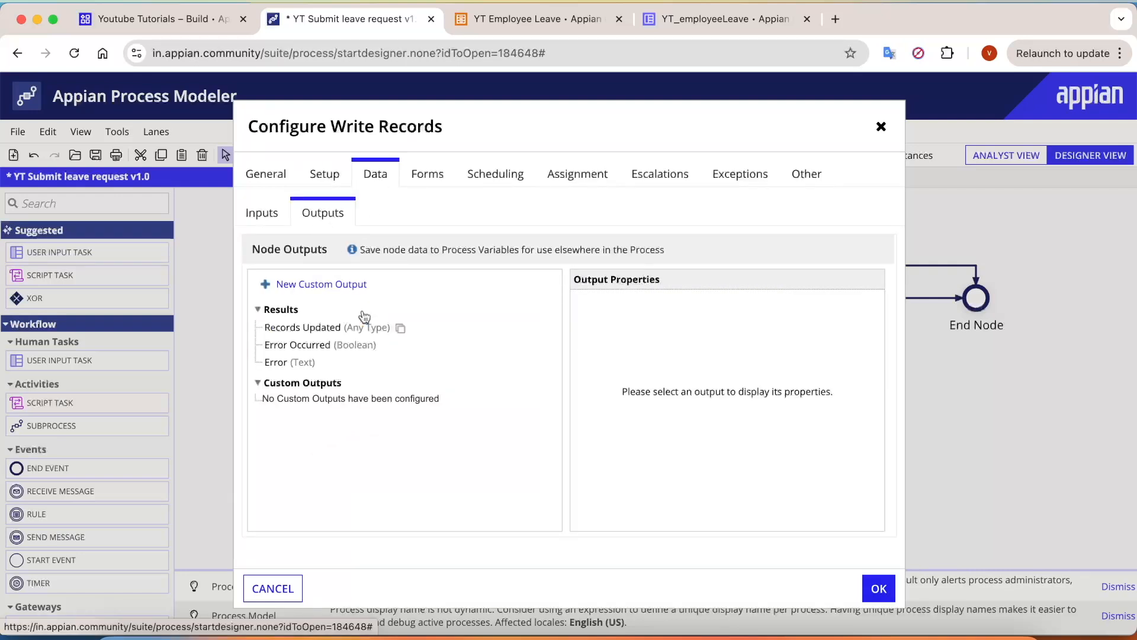
left_click(328, 330)
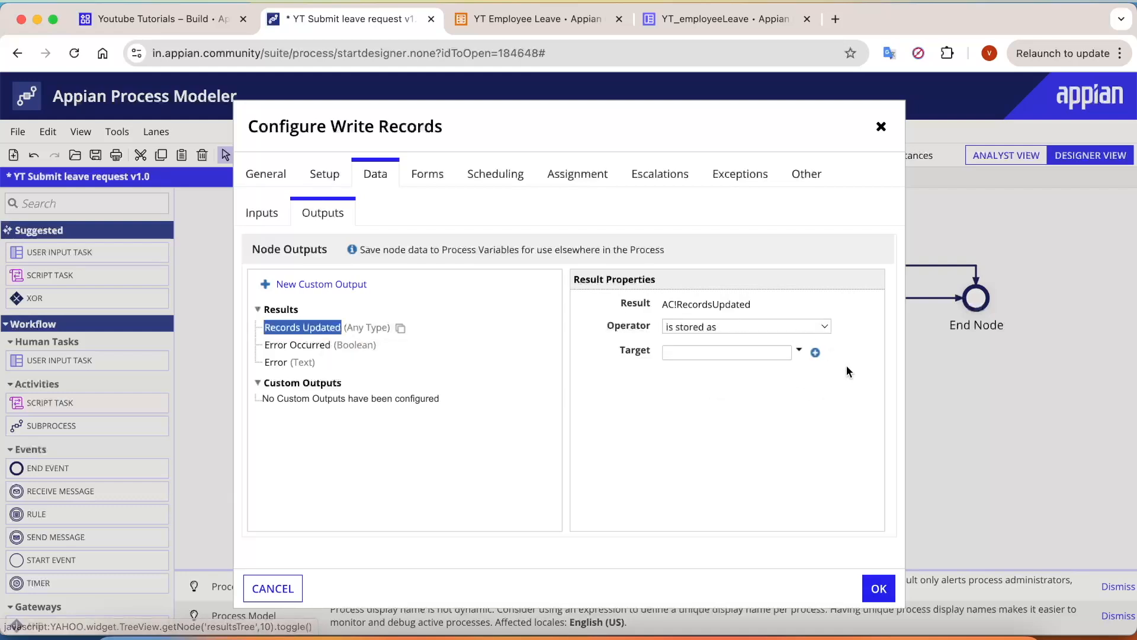
left_click(799, 350)
left_click(722, 383)
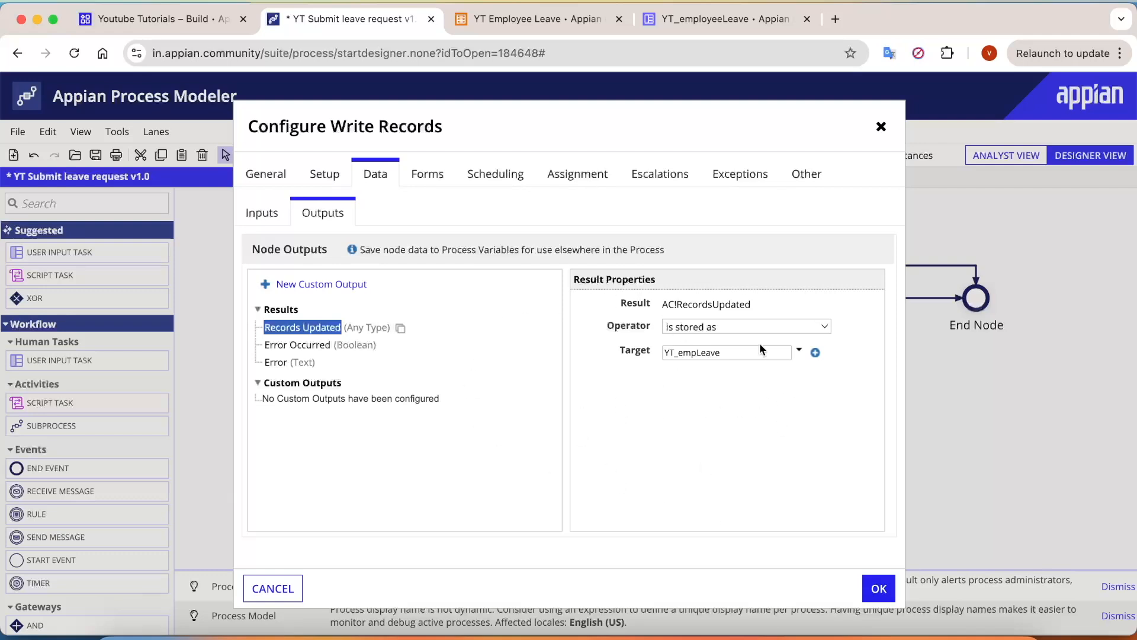
left_click(880, 588)
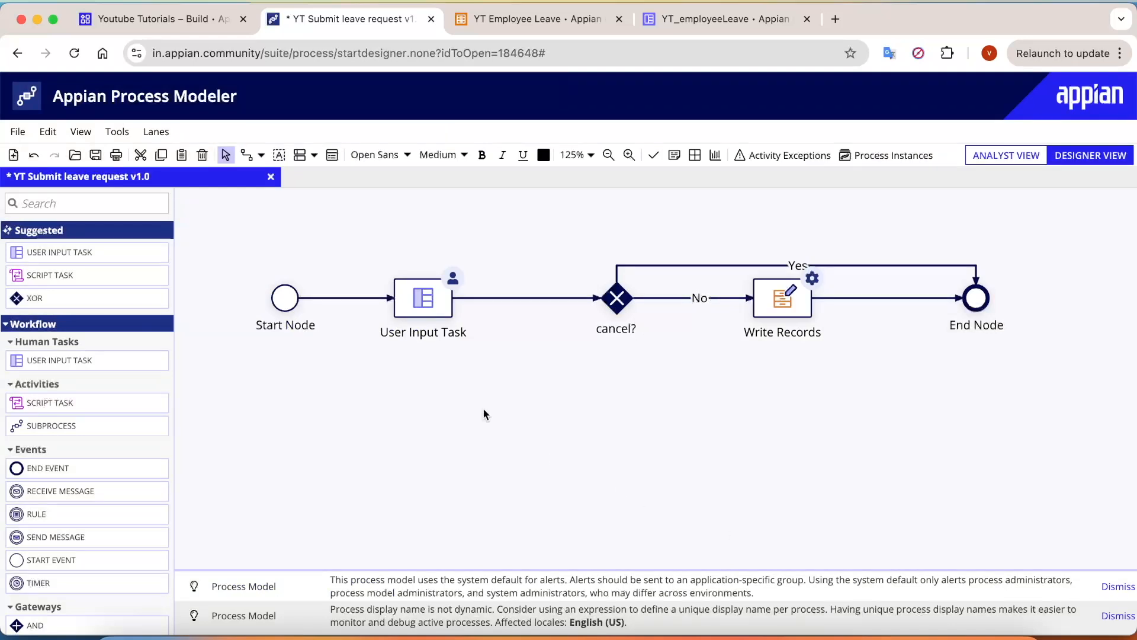
Step: Save and publish the model as v2.0, validate it, and start a debug run
left_click(17, 131)
left_click(71, 267)
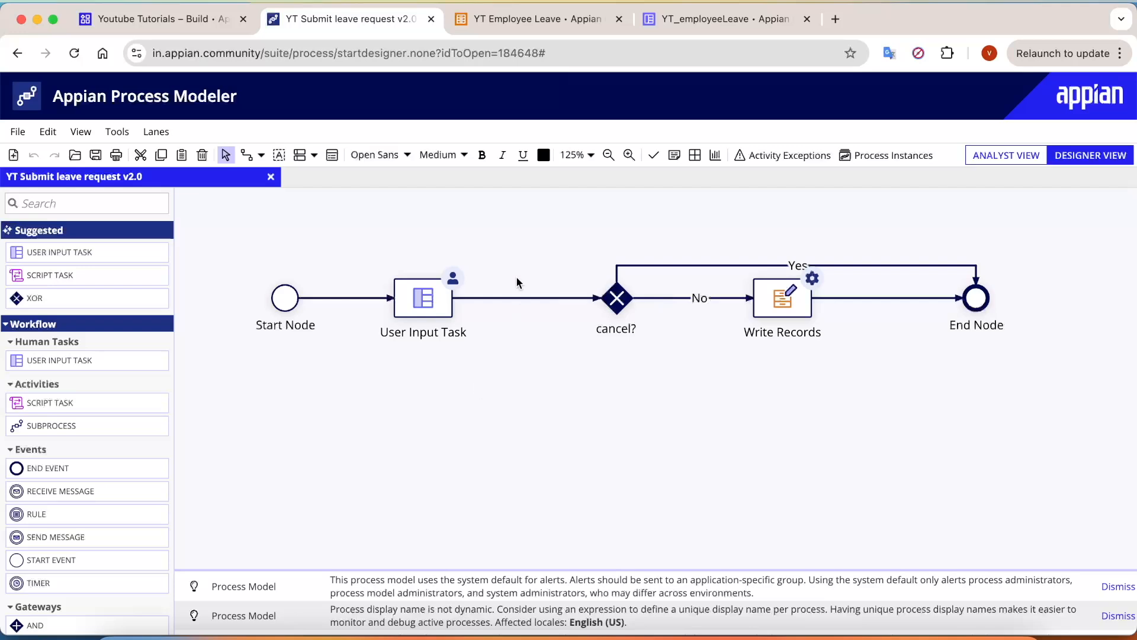
right_click(514, 233)
left_click(543, 286)
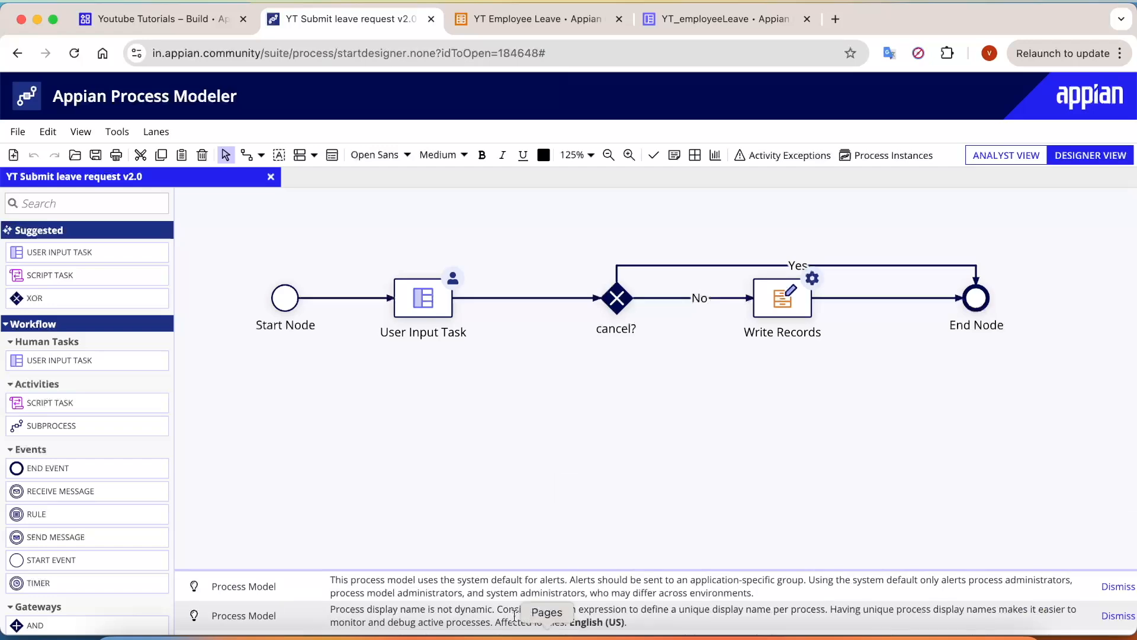
left_click(17, 131)
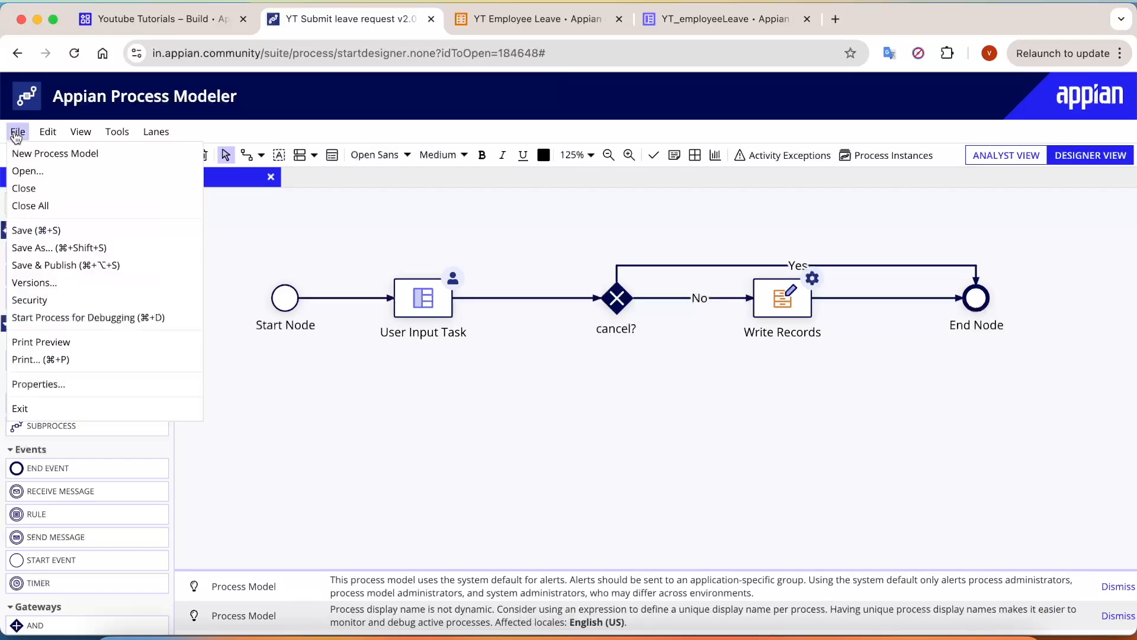
left_click(57, 318)
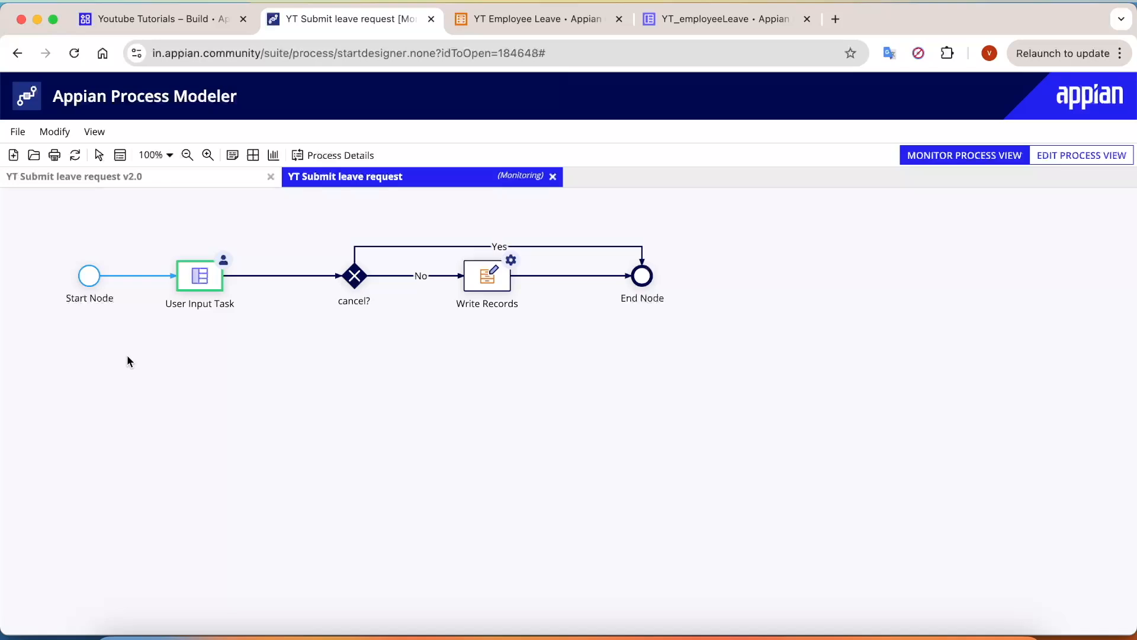
Step: Fill the Leave Request form with Delivery, Sick Leave, 02/10/2025–02/11/2025 and a reason, and submit it
left_click(201, 281)
left_click(229, 342)
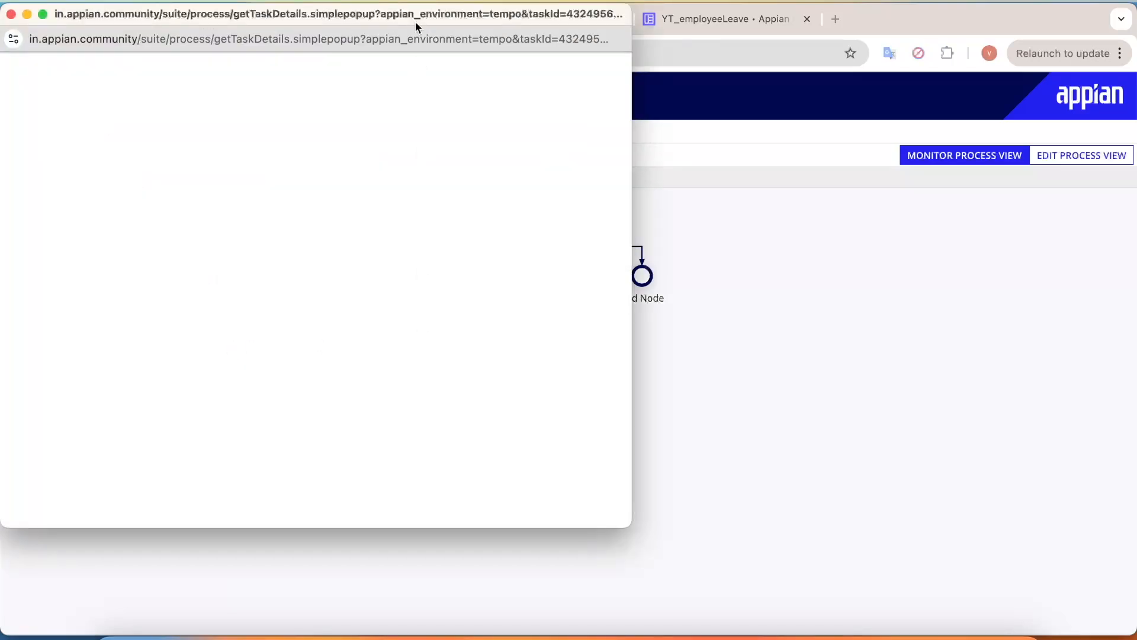
left_click_drag(389, 18, 663, 22)
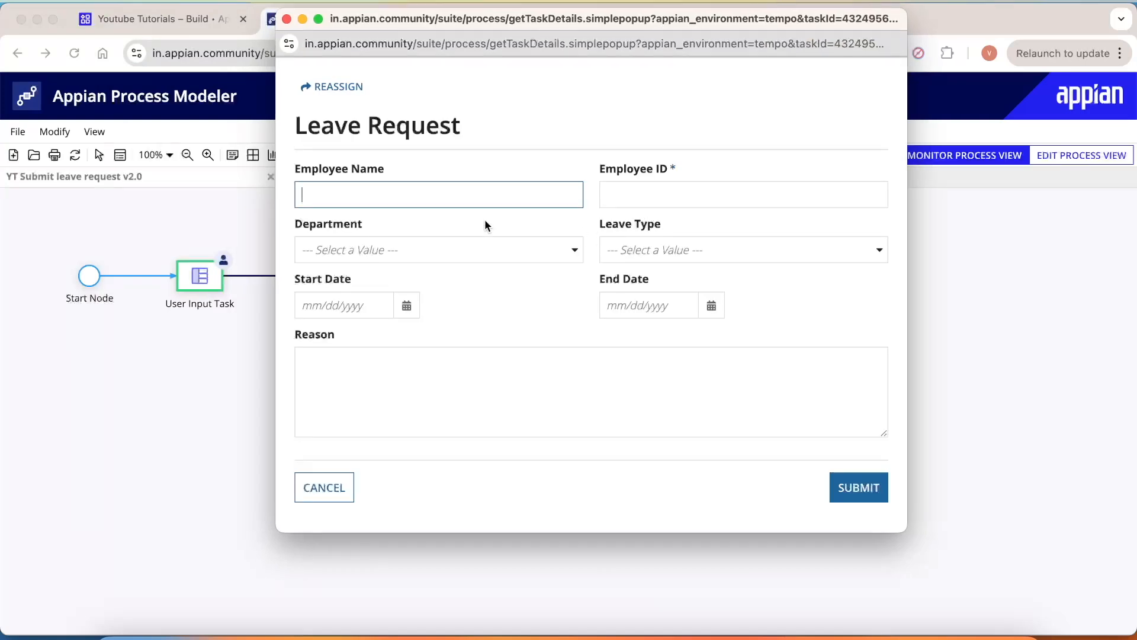
left_click(491, 470)
left_click(508, 196)
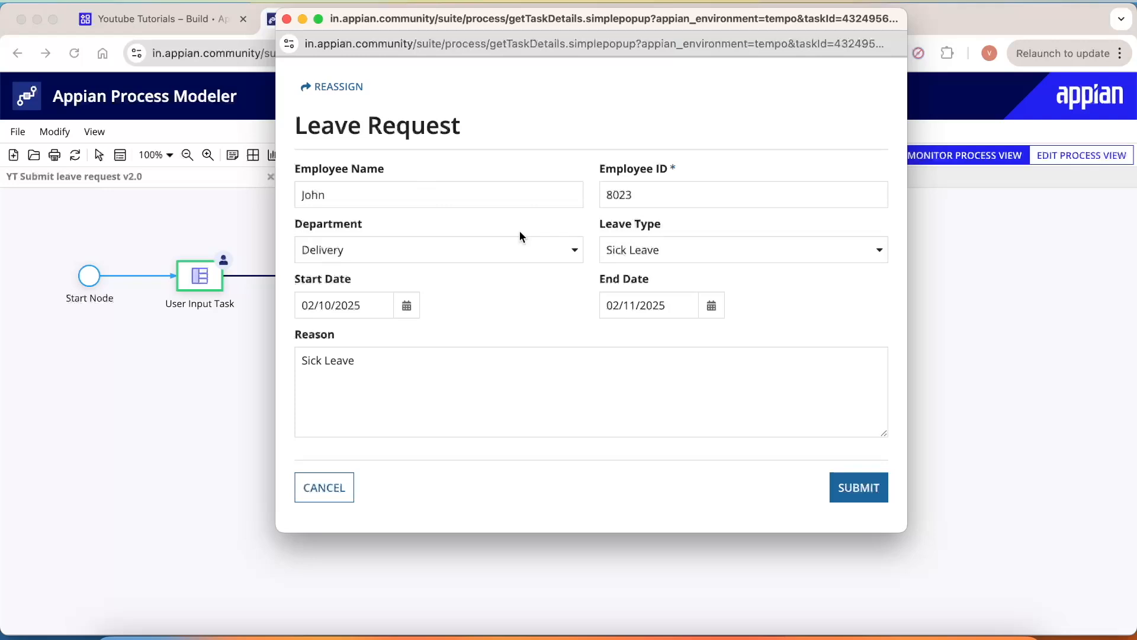
left_click(469, 203)
left_click(708, 177)
left_click(869, 493)
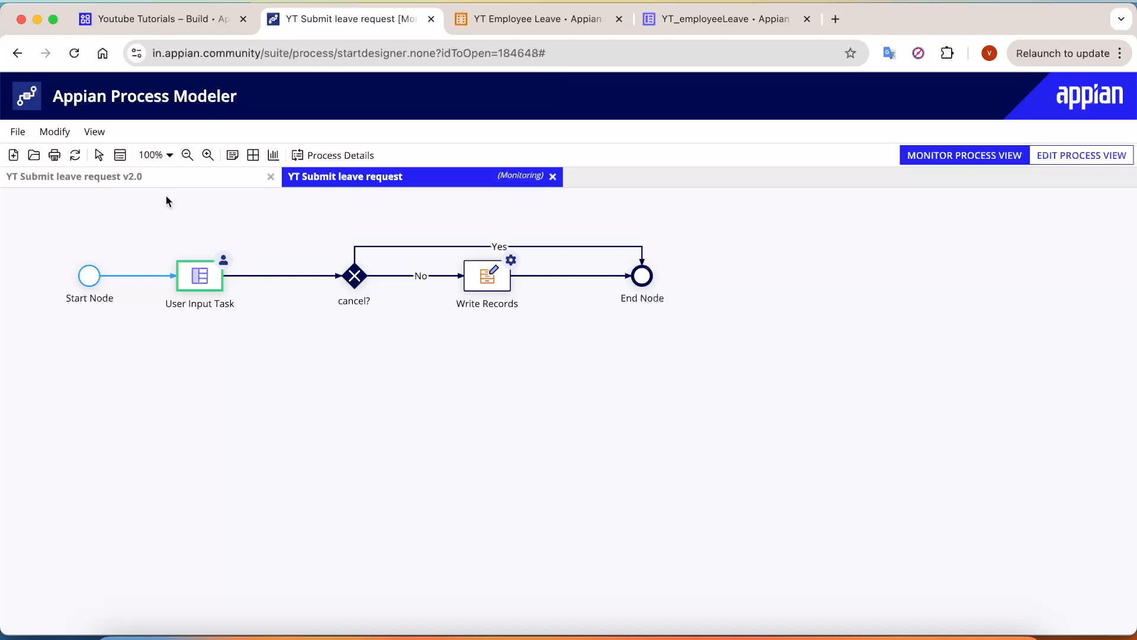
Step: Refresh the monitoring view and inspect the cancel? No flow and the Write Records node
left_click(76, 156)
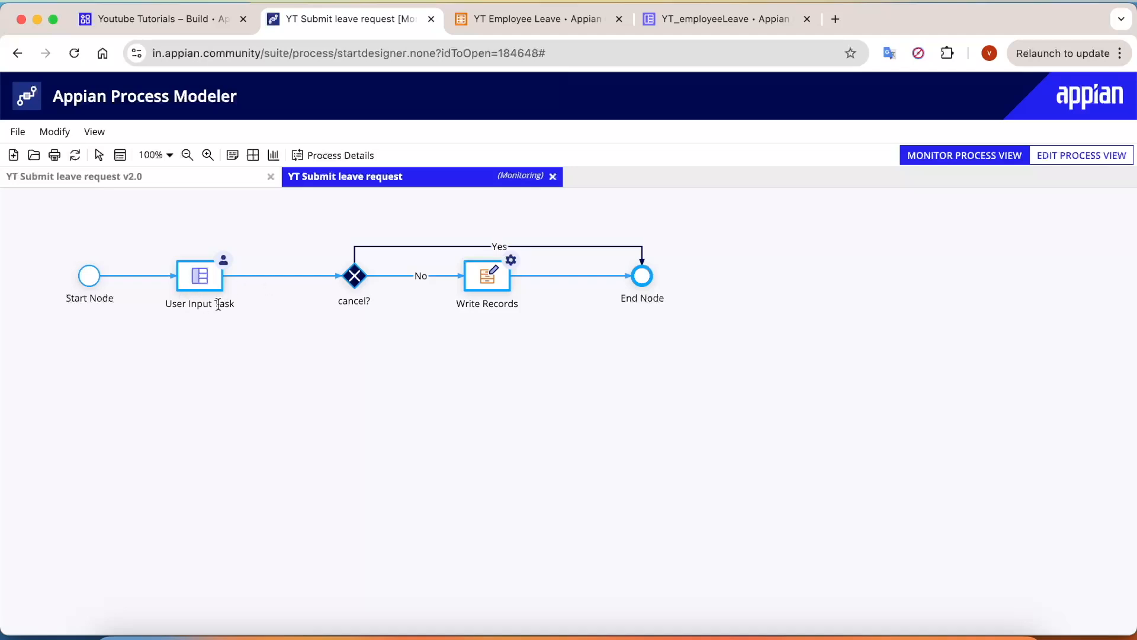
left_click(271, 278)
left_click(390, 277)
left_click(482, 307)
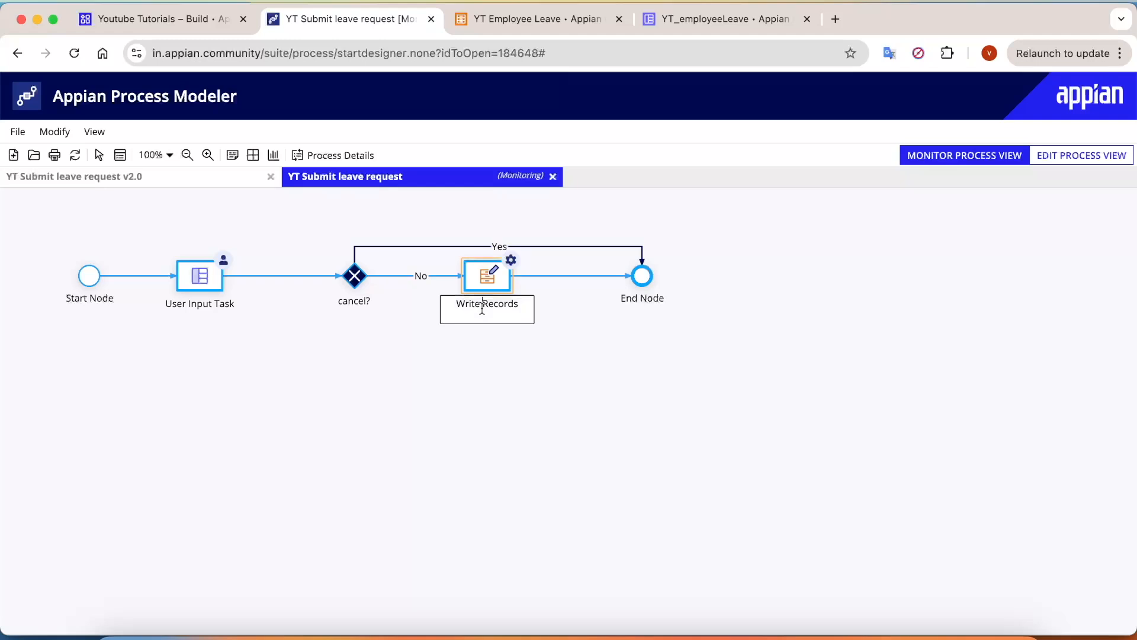
left_click(586, 273)
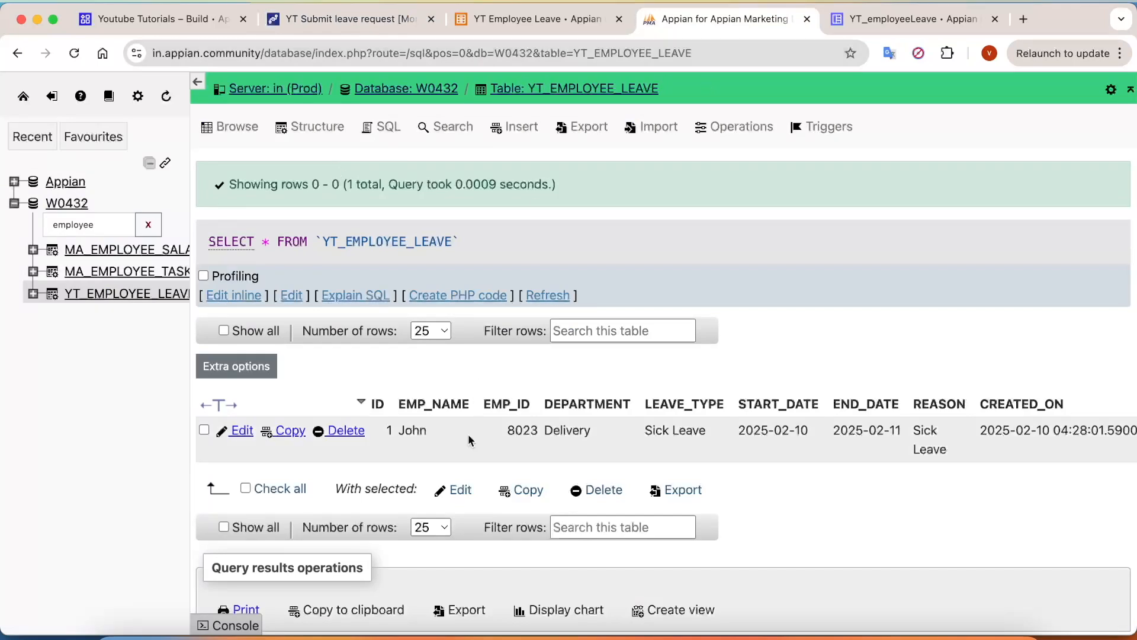
Step: Check the new Delivery row's department, reason and creation columns in YT_EMPLOYEE_LEAVE, then return to Appian
scroll(547, 486, "down", 2)
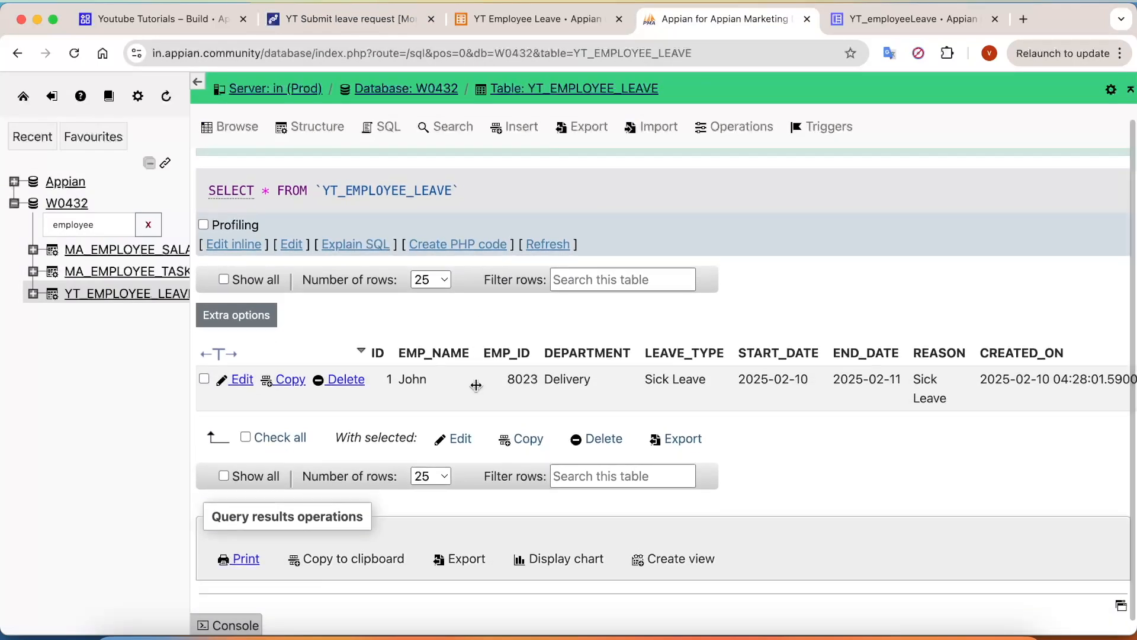
scroll(478, 383, "up", 3)
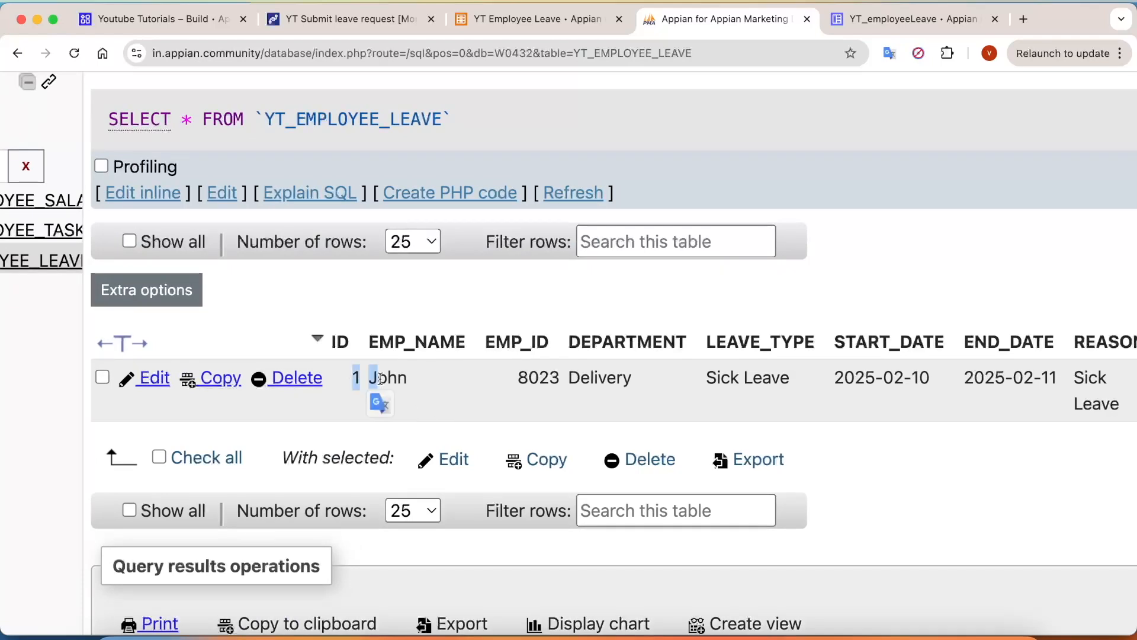
scroll(620, 394, "right", 5)
scroll(546, 393, "right", 4)
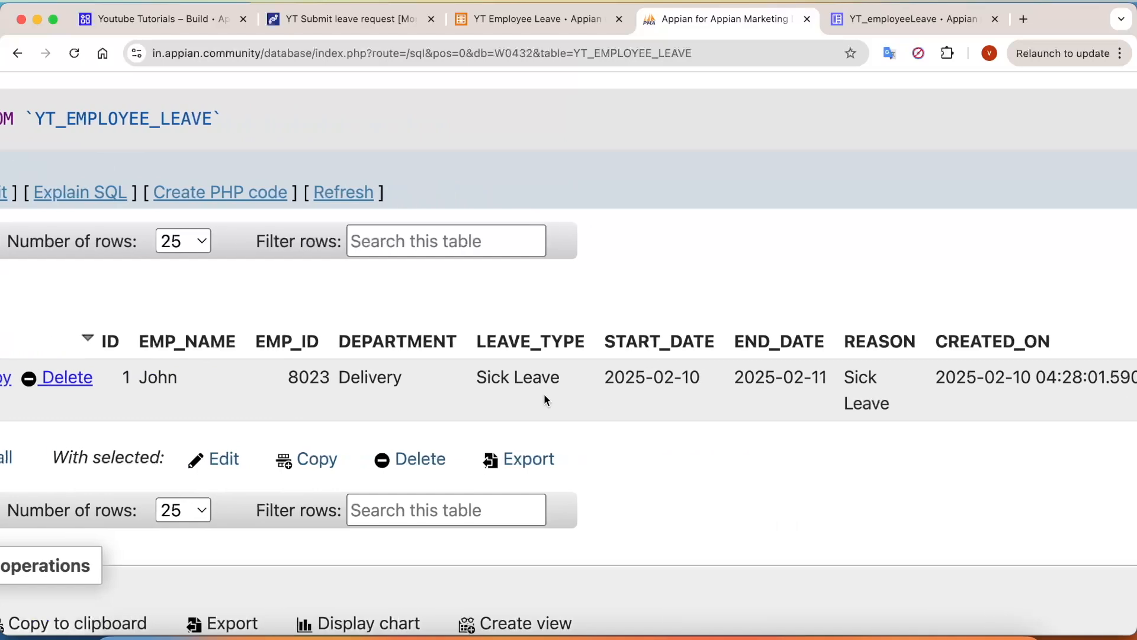
double_click(403, 377)
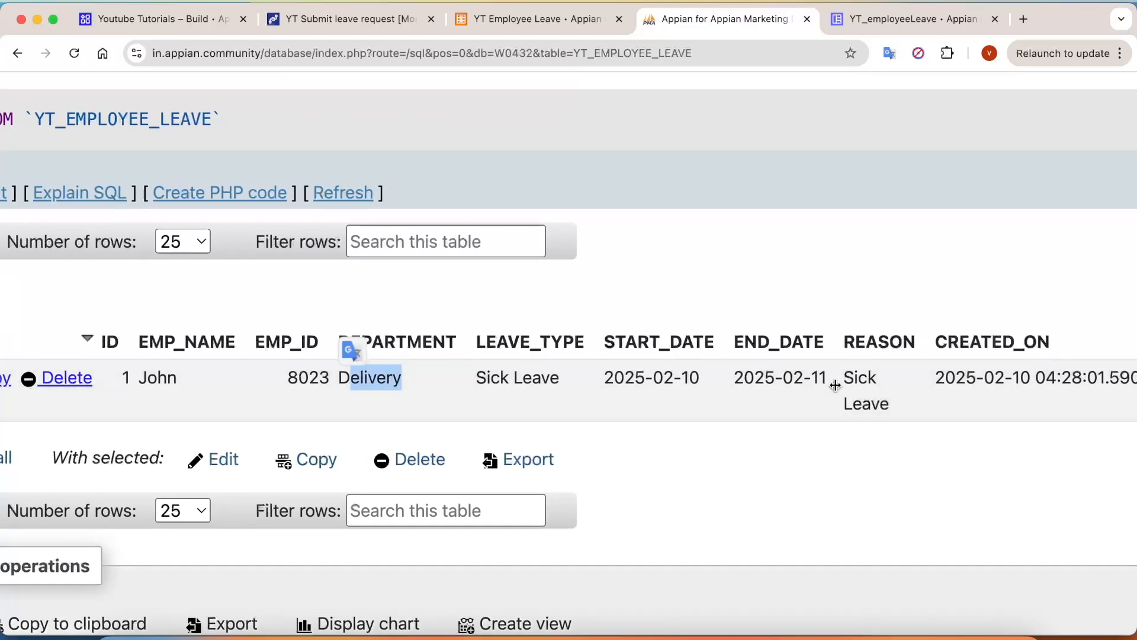
scroll(835, 382, "right", 7)
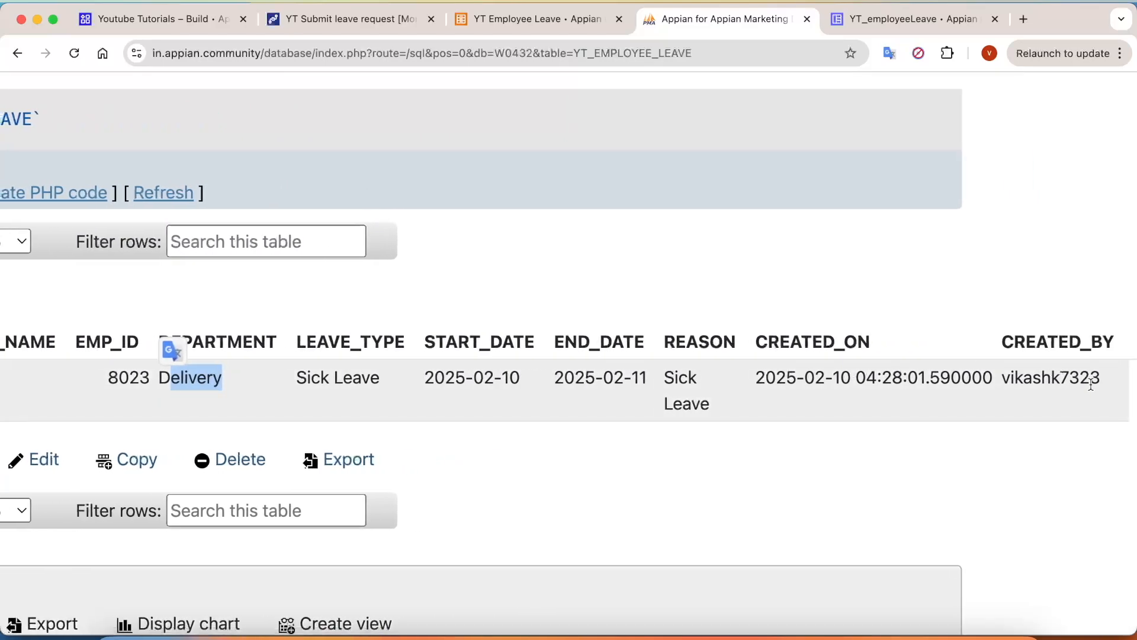
left_click_drag(1103, 382, 1010, 379)
left_click_drag(754, 385, 995, 381)
left_click(850, 476)
scroll(847, 474, "down", 5)
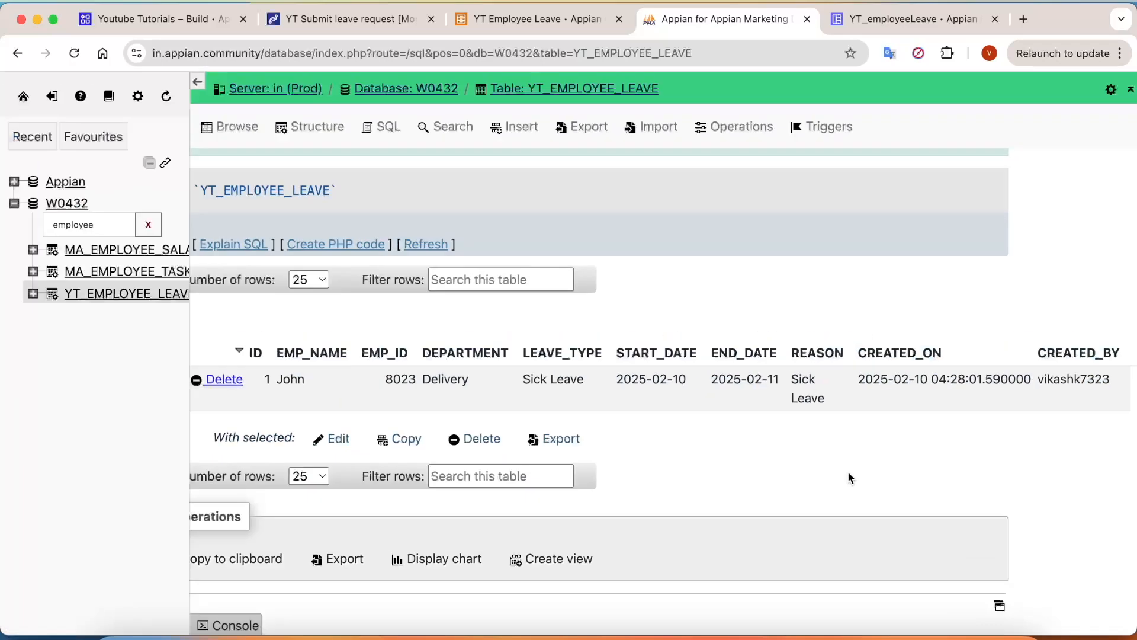
left_click(331, 25)
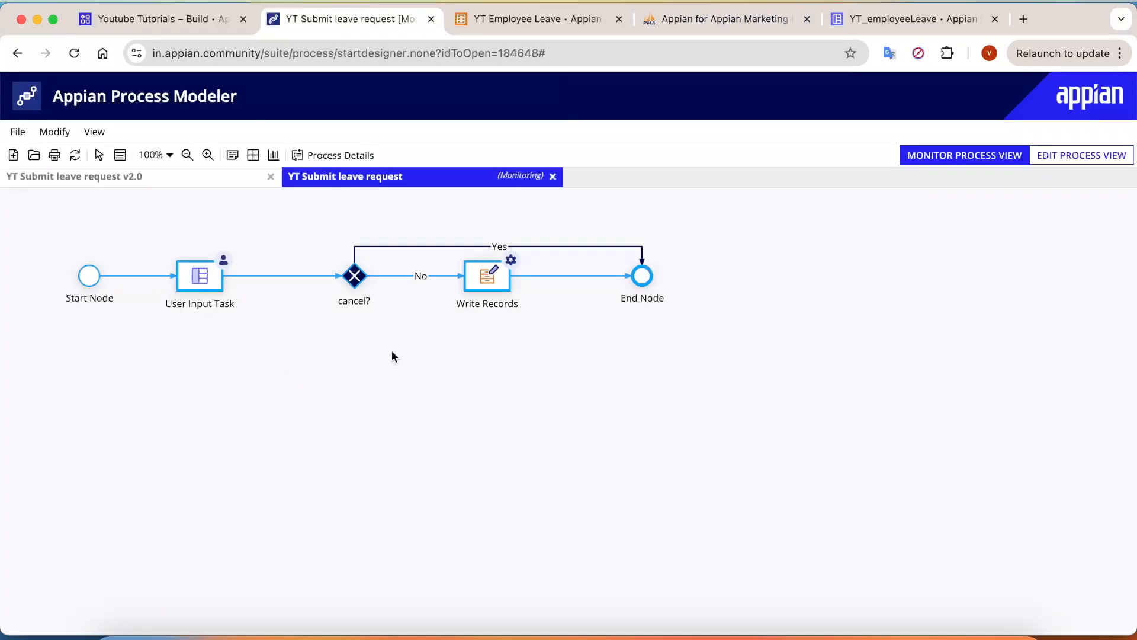
Step: Open the Process Model board and review the User Input Tasks, Gateways, Smart Services and Process Variables notes
left_click(468, 622)
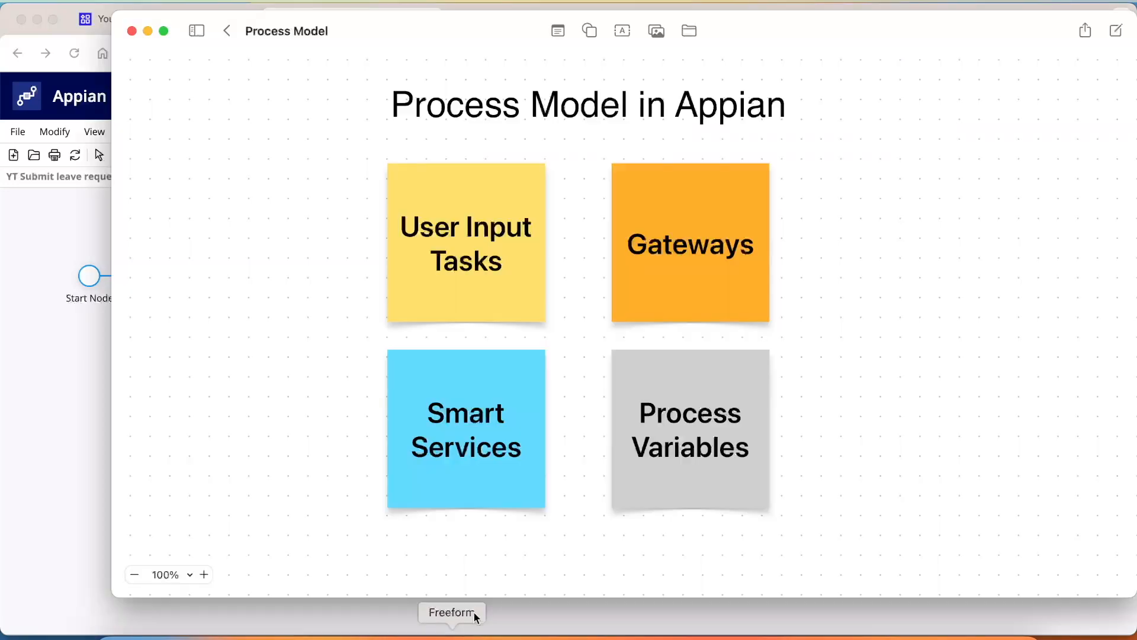
left_click_drag(356, 167, 835, 516)
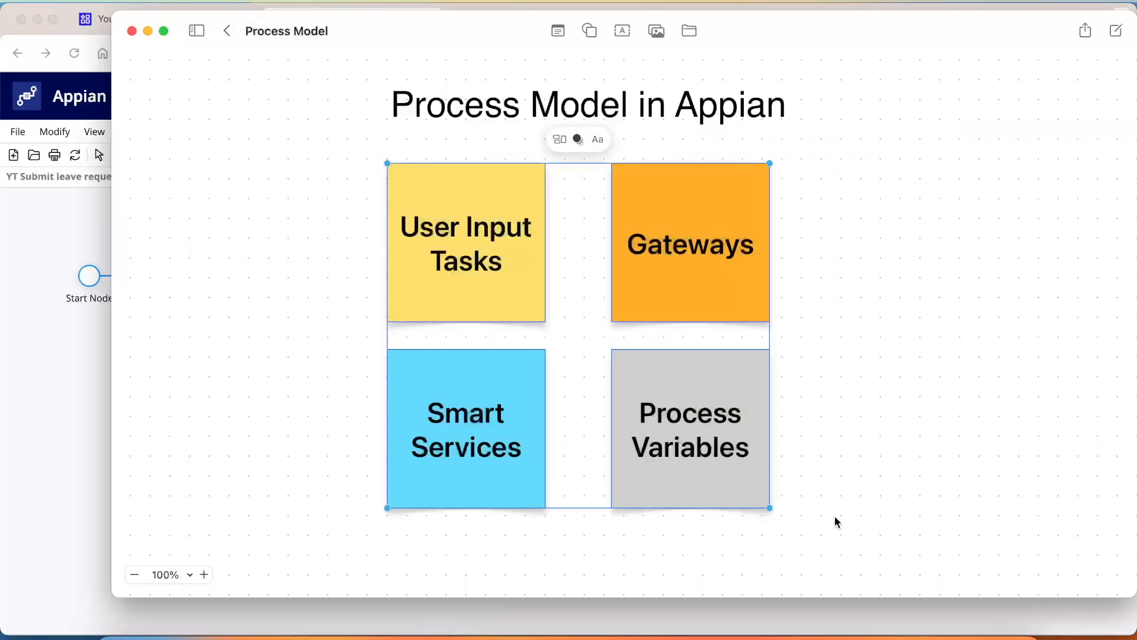
left_click(871, 464)
left_click(489, 257)
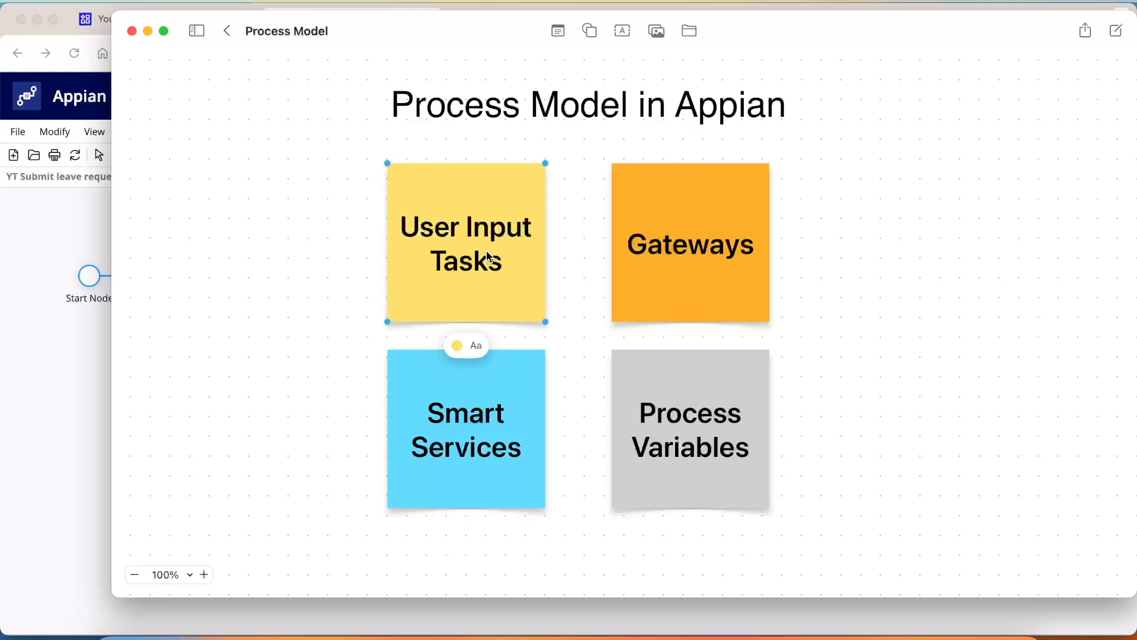
left_click(692, 224)
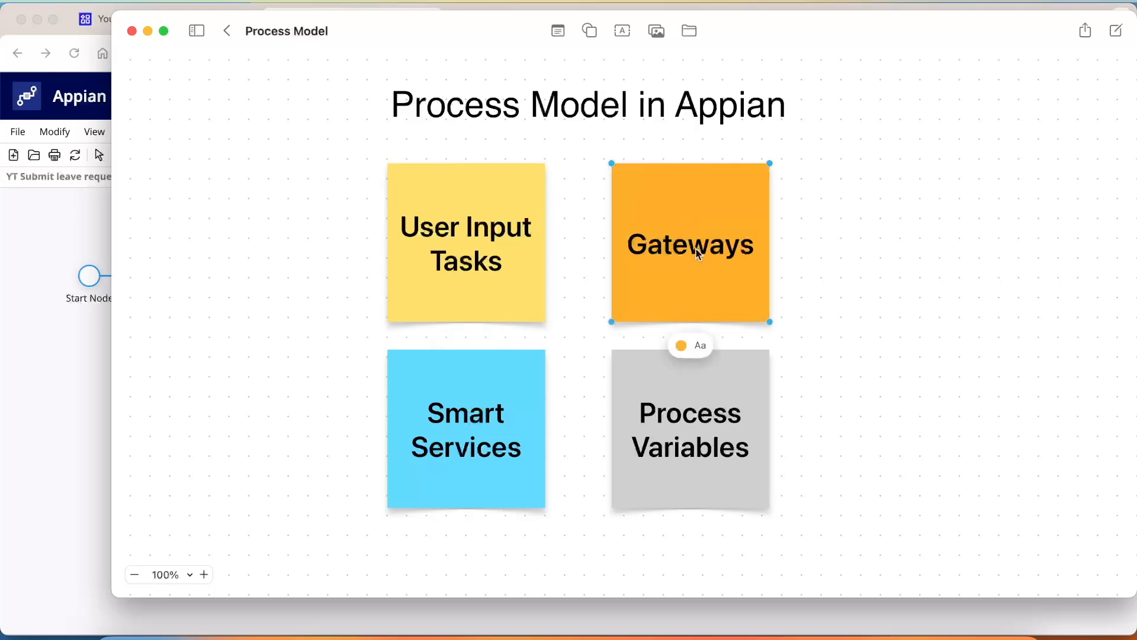
left_click(451, 421)
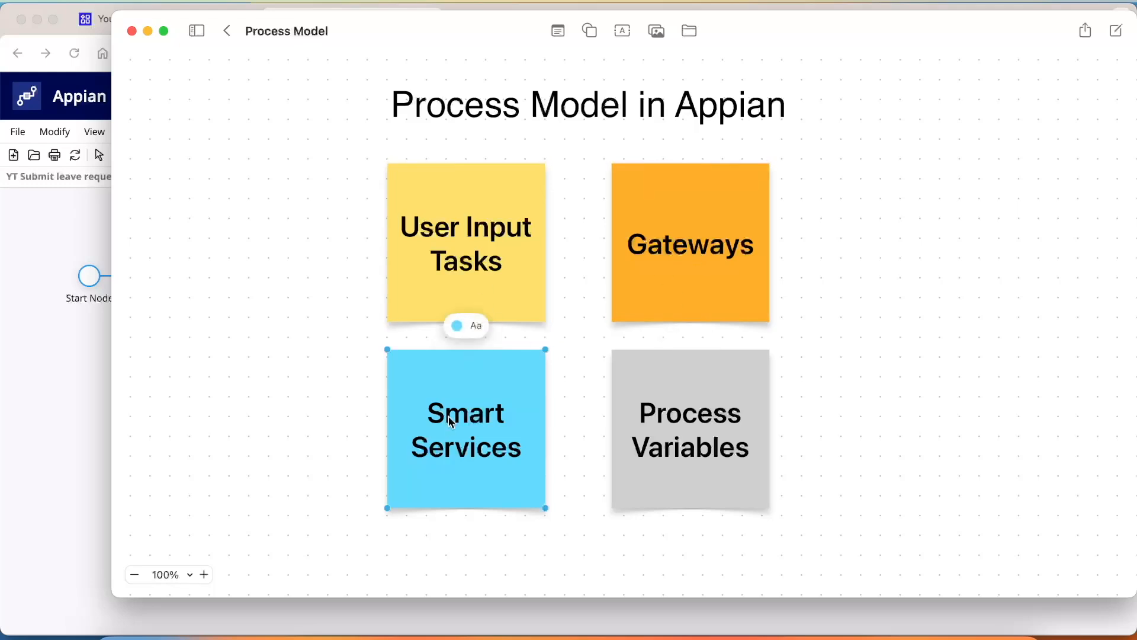
left_click(671, 449)
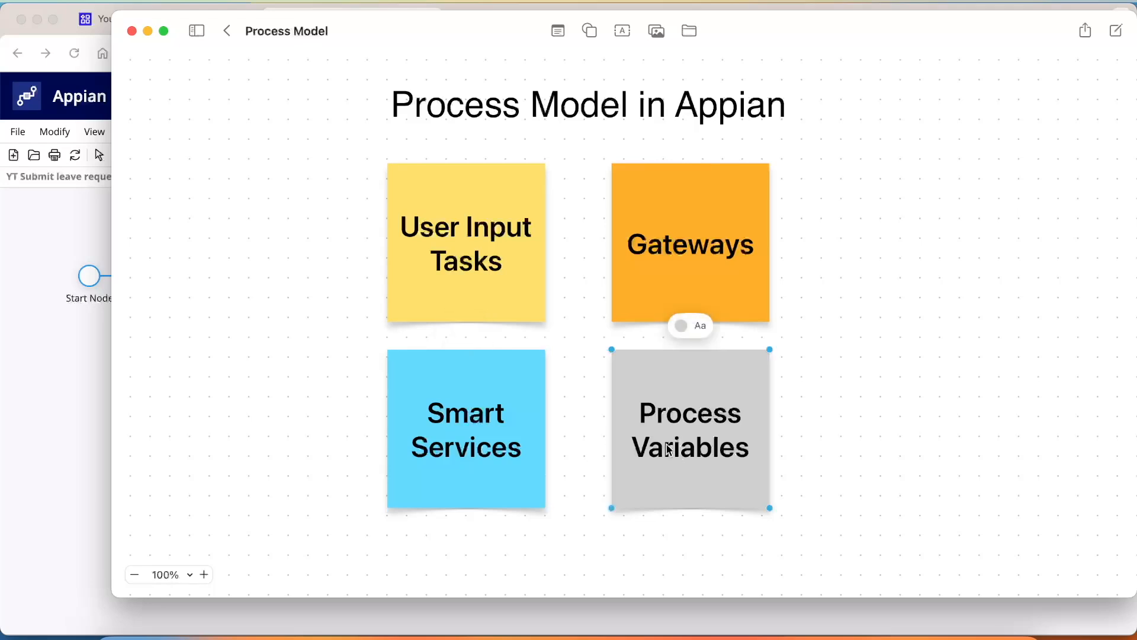
left_click(871, 385)
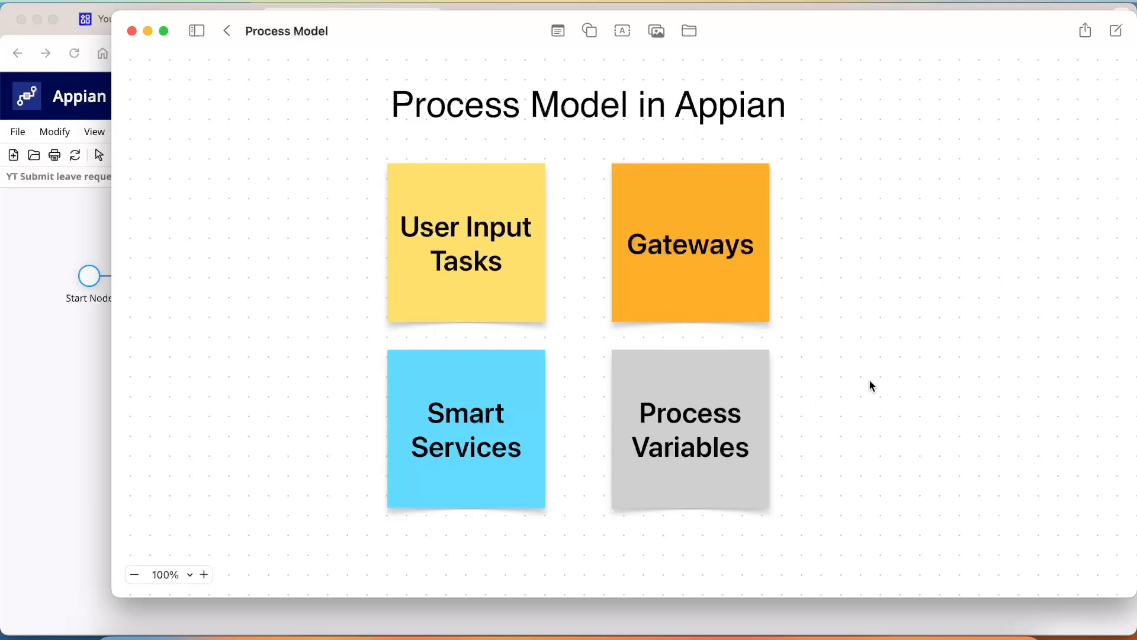